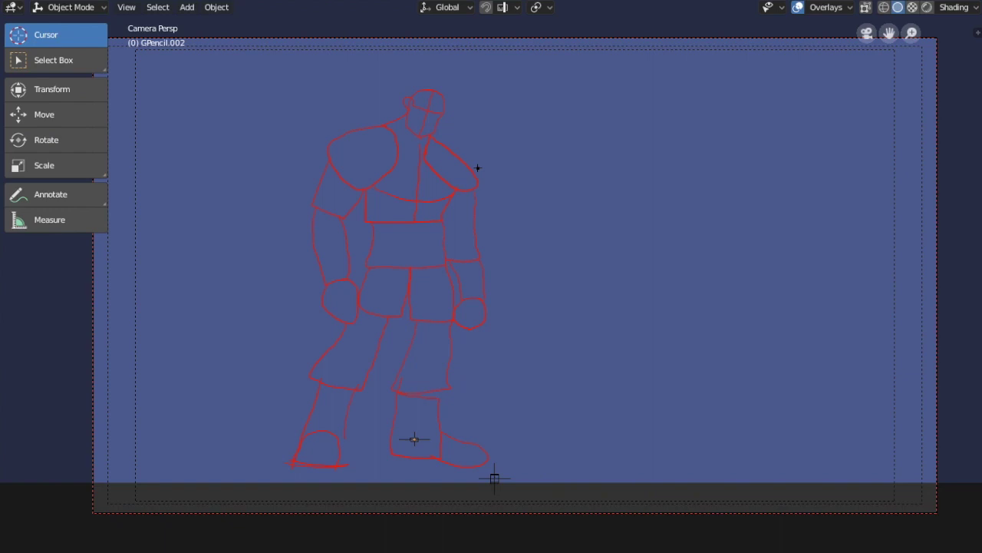
# - Play the Grease Pencil timelapse until the black ink orc replaces the red sketch, then stop it
pyautogui.press('space')
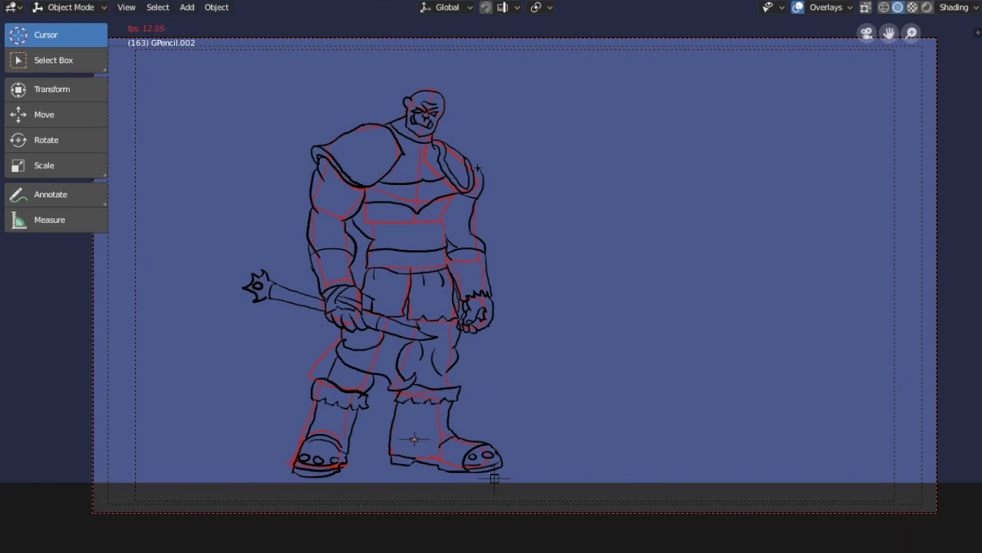
pyautogui.press('space')
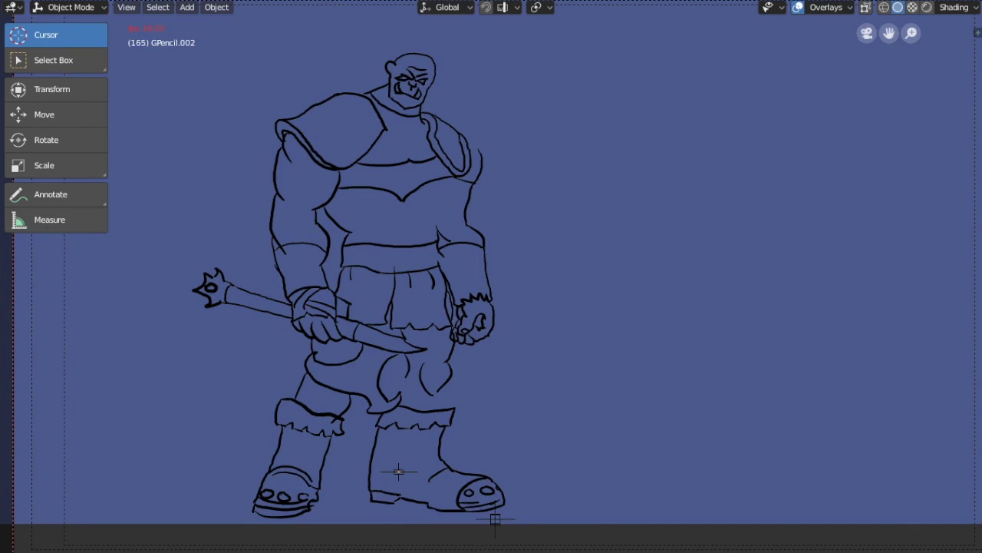
# - Stop playback, leaving the inked orc ready for touch-ups in the low-poly mountain scene
pyautogui.press('space')
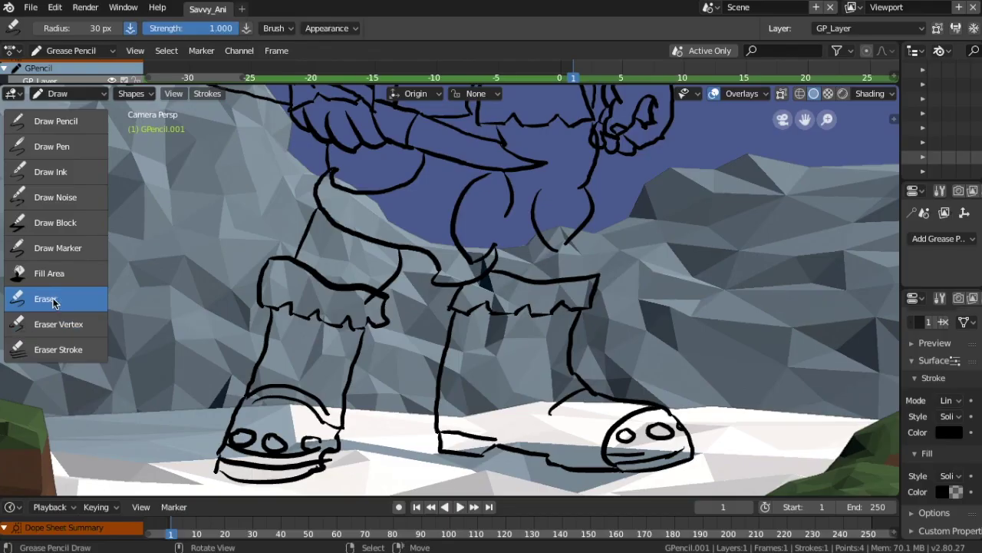
# - Erase part of the stray leg line and redraw the inner leg line down to the boot
pyautogui.moveTo(447, 343)
pyautogui.mouseDown()
pyautogui.moveTo(442, 378)
pyautogui.moveTo(450, 333)
pyautogui.moveTo(434, 395)
pyautogui.mouseUp()
pyautogui.click(76, 324)
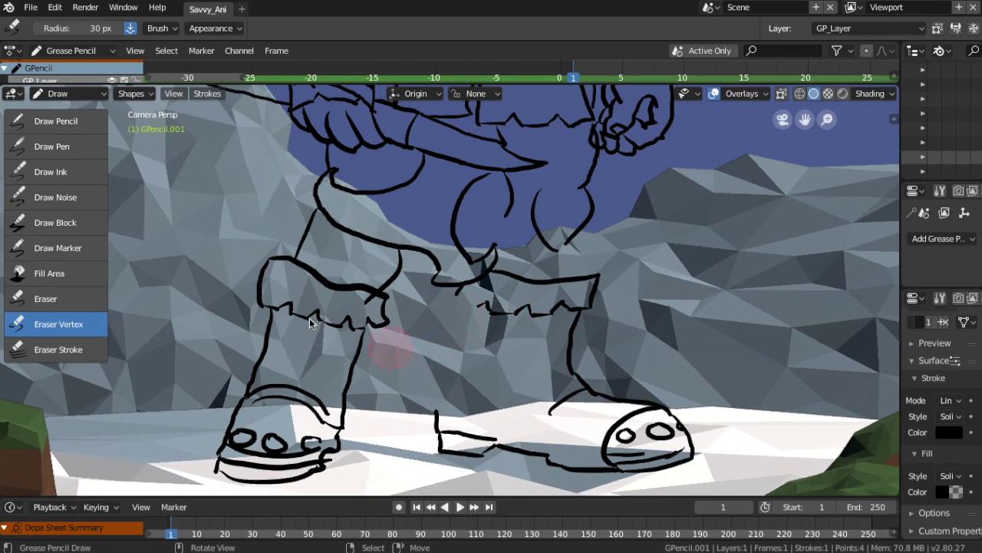
pyautogui.click(53, 172)
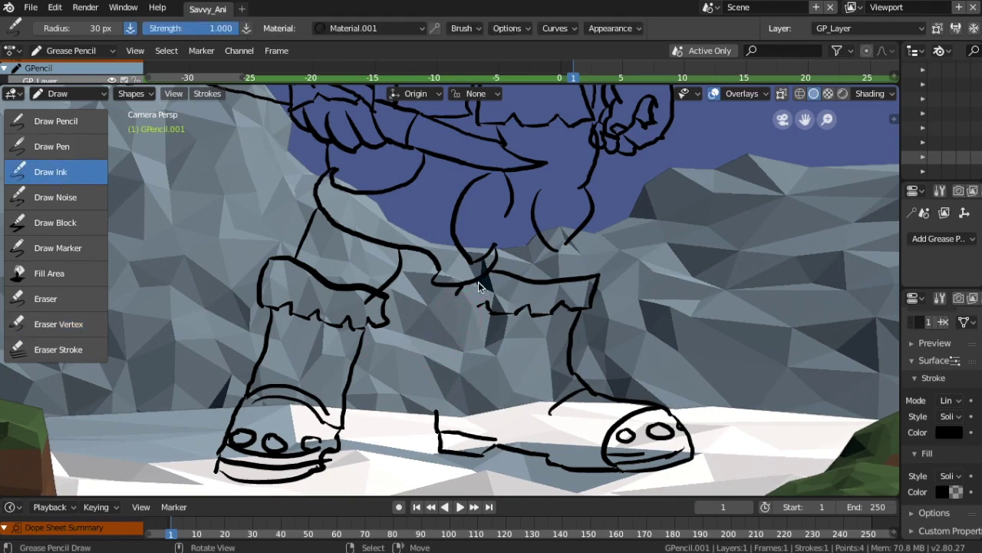
pyautogui.moveTo(482, 284); pyautogui.dragTo(458, 342)
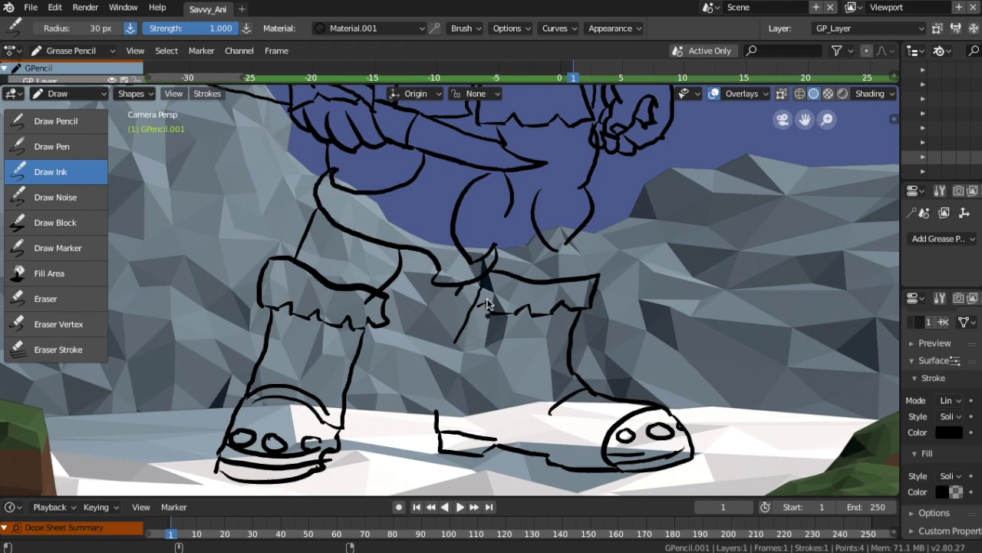
pyautogui.hotkey('ctrl', 'z')
pyautogui.moveTo(484, 270); pyautogui.dragTo(439, 434)
pyautogui.hotkey('ctrl', 'z')
pyautogui.moveTo(483, 301); pyautogui.dragTo(455, 430)
pyautogui.hotkey('ctrl', 'z')
pyautogui.moveTo(482, 299); pyautogui.dragTo(446, 421)
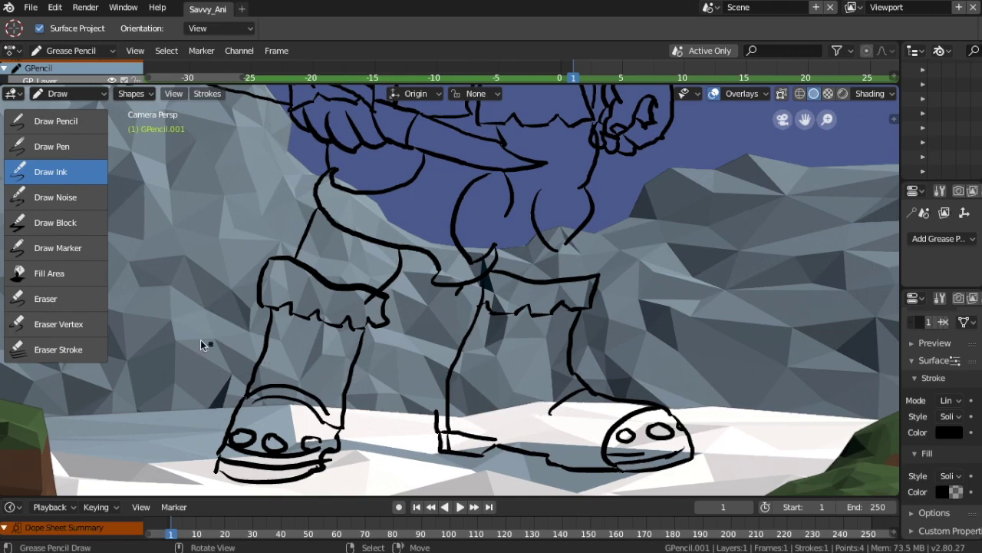
# - Erase stray points and draw the toe of the middle shoe
pyautogui.click(64, 325)
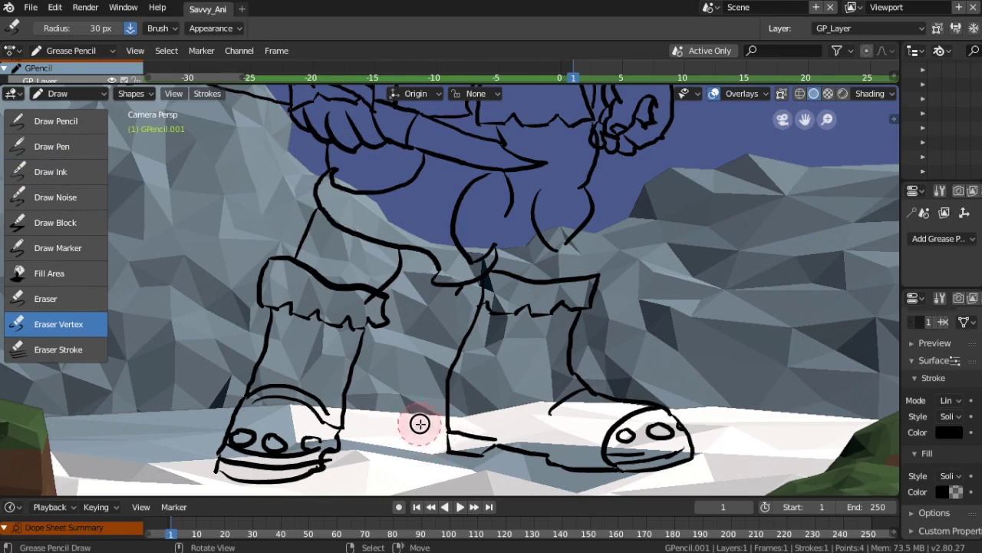
pyautogui.click(53, 171)
pyautogui.moveTo(450, 407)
pyautogui.mouseDown()
pyautogui.moveTo(522, 417)
pyautogui.moveTo(522, 449)
pyautogui.mouseUp()
pyautogui.moveTo(447, 416)
pyautogui.mouseDown()
pyautogui.moveTo(499, 445)
pyautogui.moveTo(482, 444)
pyautogui.mouseUp()
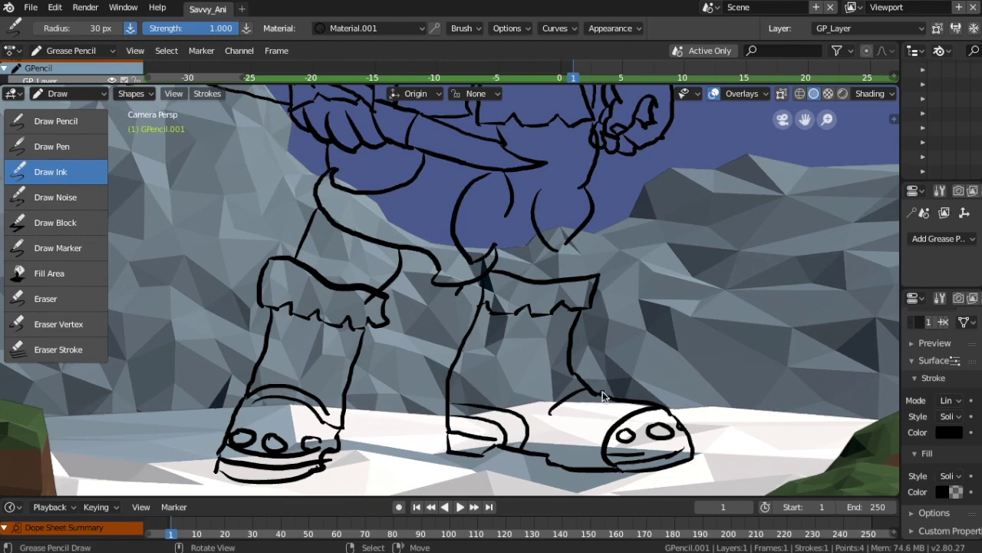
# - Add a vertical line to the pants, extend the right leg outline, and add short leg details
pyautogui.hotkey('shift', 'space')
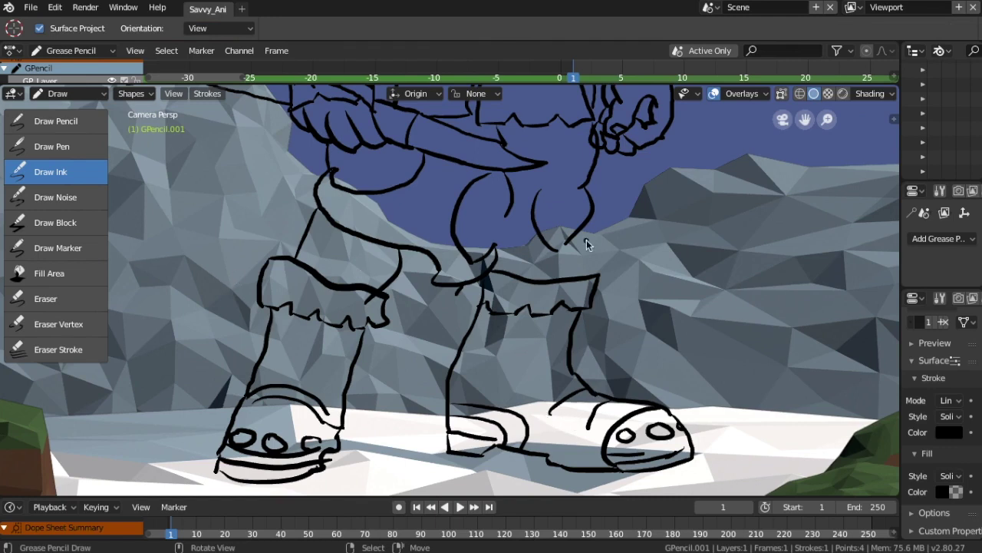
pyautogui.moveTo(574, 232); pyautogui.dragTo(575, 278)
pyautogui.scroll(2, 526, 291)
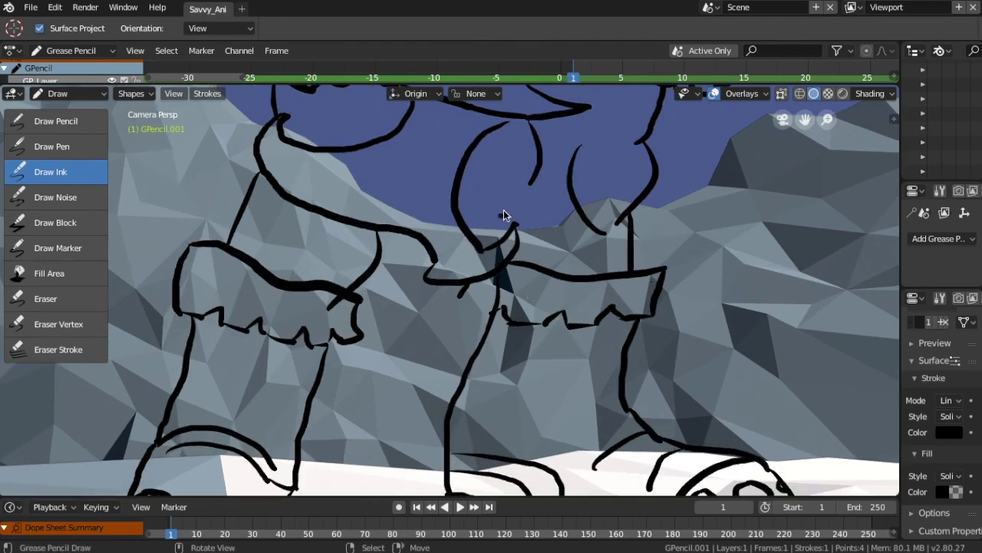
pyautogui.moveTo(537, 172); pyautogui.dragTo(508, 229)
pyautogui.moveTo(482, 297); pyautogui.dragTo(477, 314)
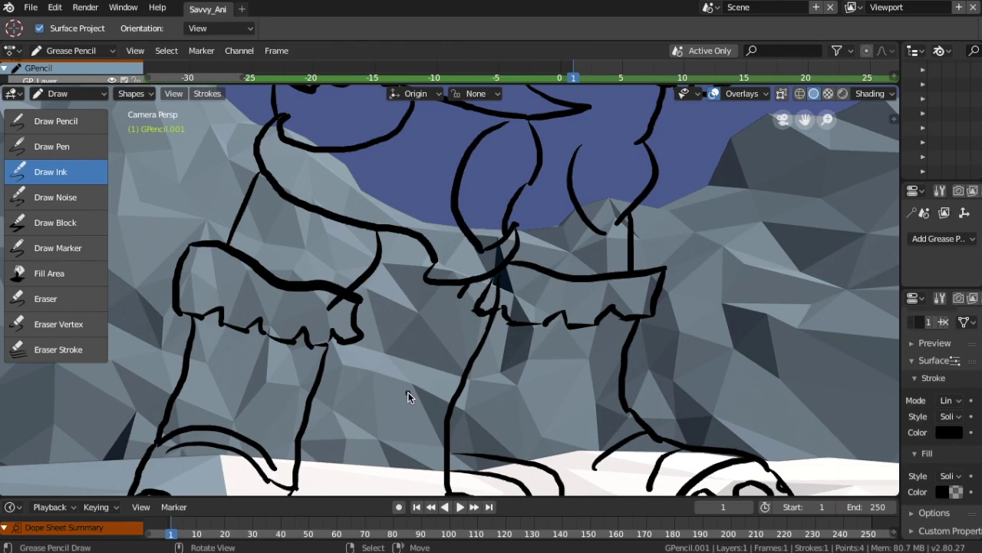
pyautogui.scroll(-5, 432, 276)
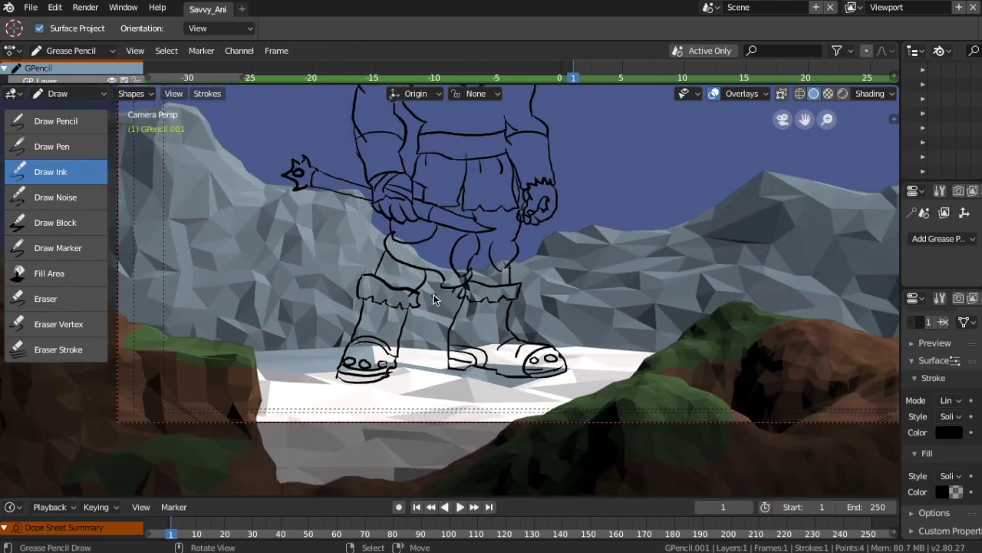
# - Bring the upper body into view and add a short stroke along the arm edge
pyautogui.scroll(1, 434, 296)
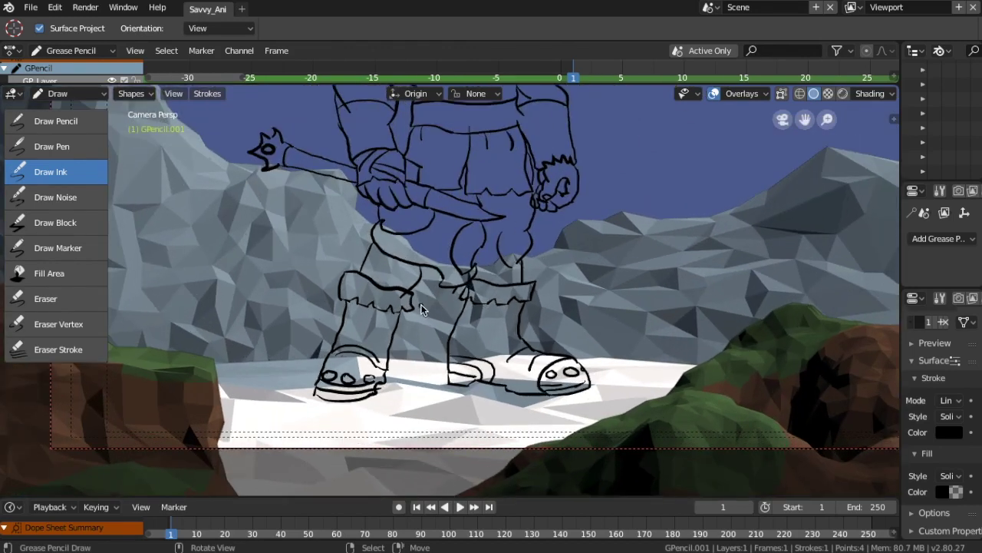
pyautogui.keyDown('shift'); pyautogui.moveTo(420, 304); pyautogui.dragTo(365, 441, button='middle'); pyautogui.keyUp('shift')
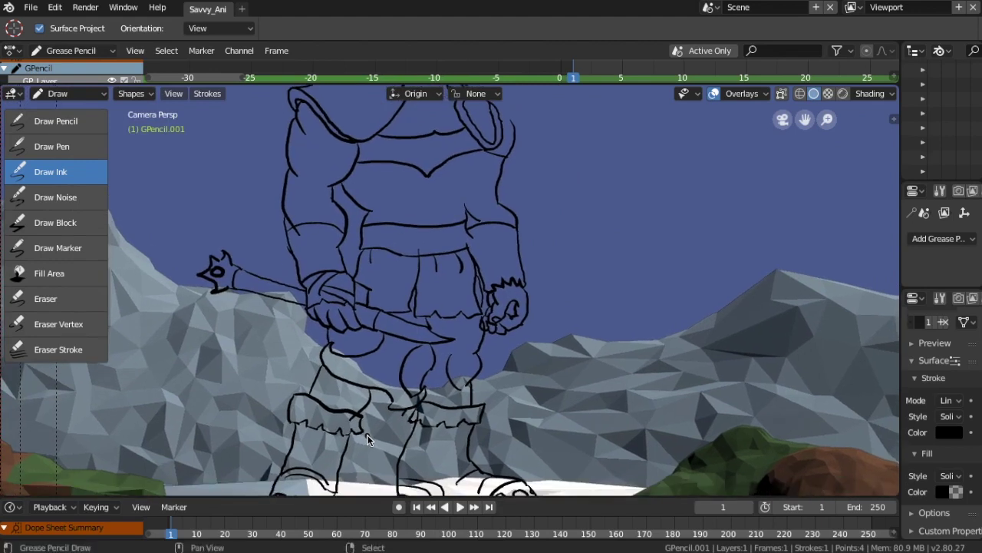
pyautogui.scroll(2, 398, 362)
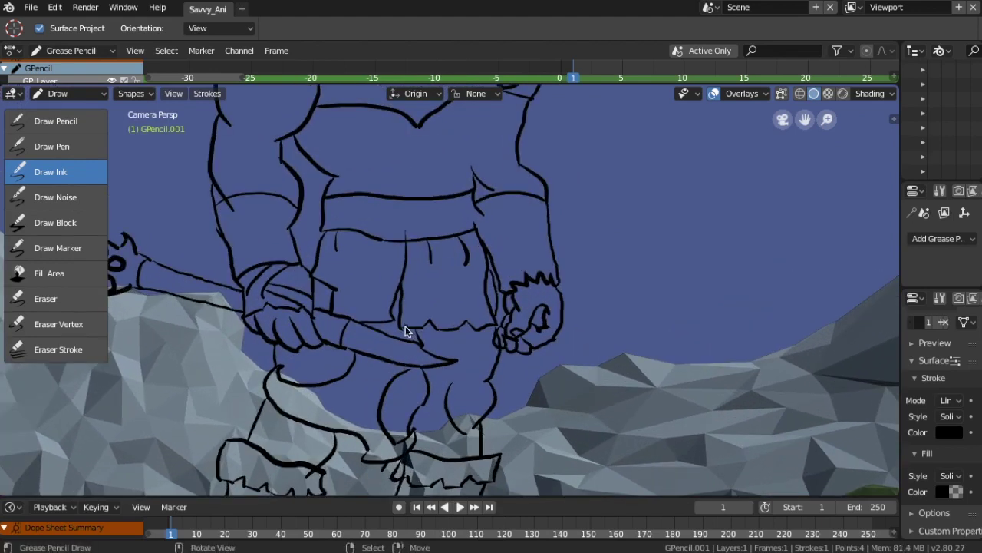
pyautogui.click(382, 372)
pyautogui.moveTo(473, 209); pyautogui.dragTo(474, 230)
# - Outline bands on both forearms and add zigzag trim to each bracer
pyautogui.press('ctrl')
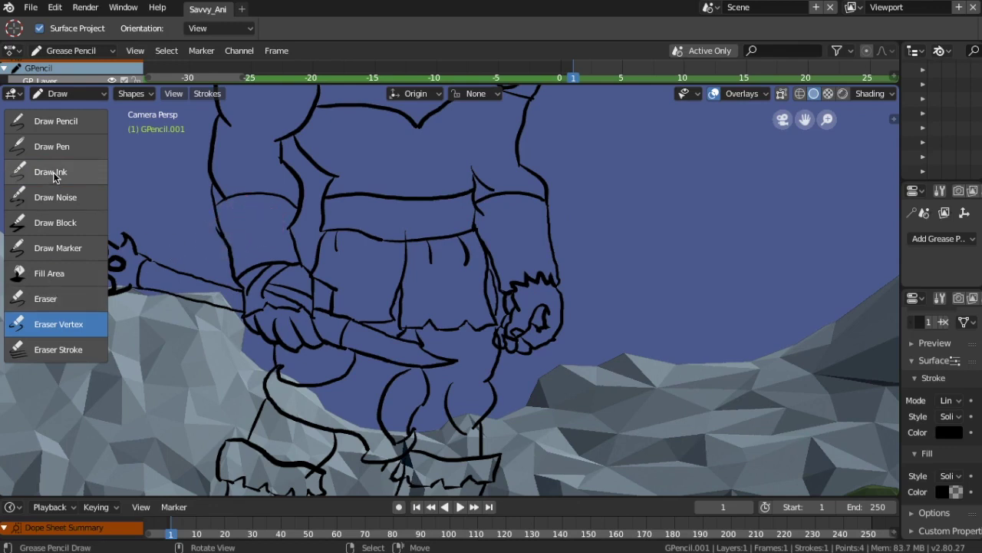
pyautogui.click(85, 176)
pyautogui.moveTo(215, 222)
pyautogui.mouseDown()
pyautogui.moveTo(215, 212)
pyautogui.moveTo(274, 208)
pyautogui.moveTo(330, 214)
pyautogui.mouseUp()
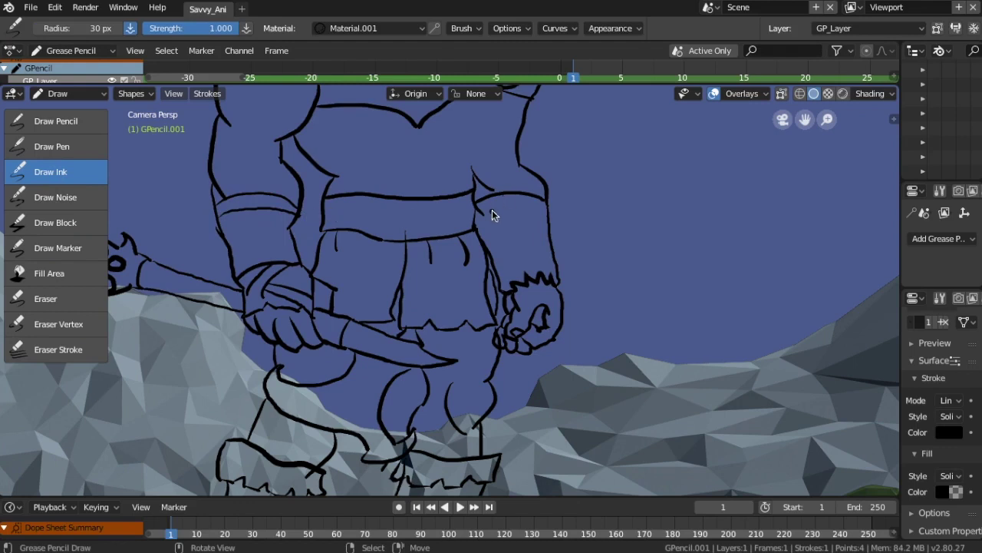
pyautogui.moveTo(478, 205); pyautogui.dragTo(541, 202)
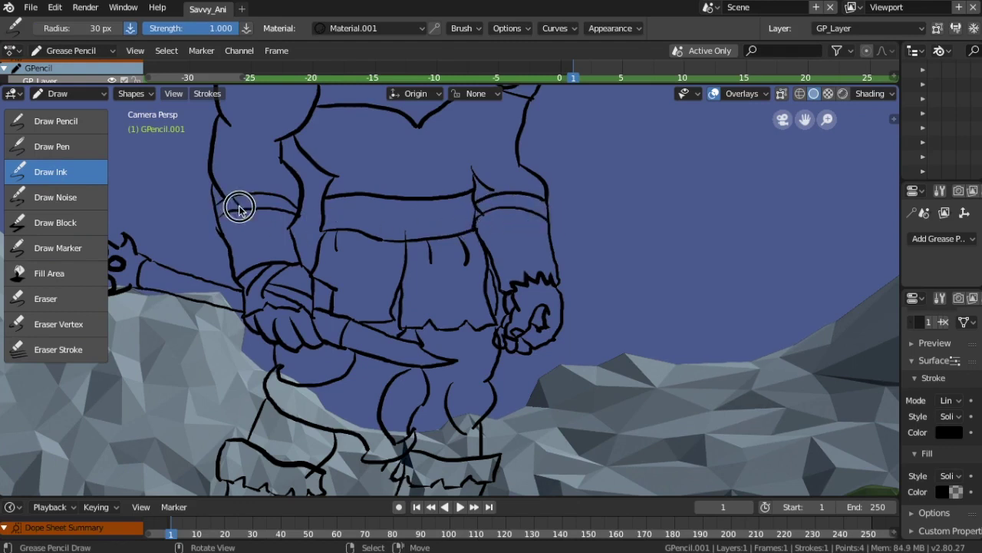
pyautogui.moveTo(245, 213); pyautogui.dragTo(306, 204)
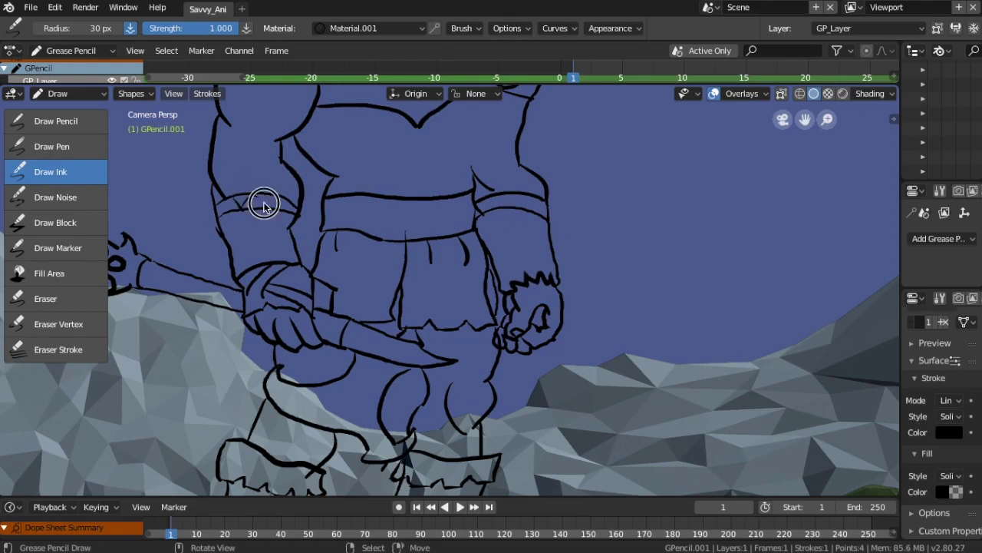
pyautogui.moveTo(482, 218); pyautogui.dragTo(545, 205)
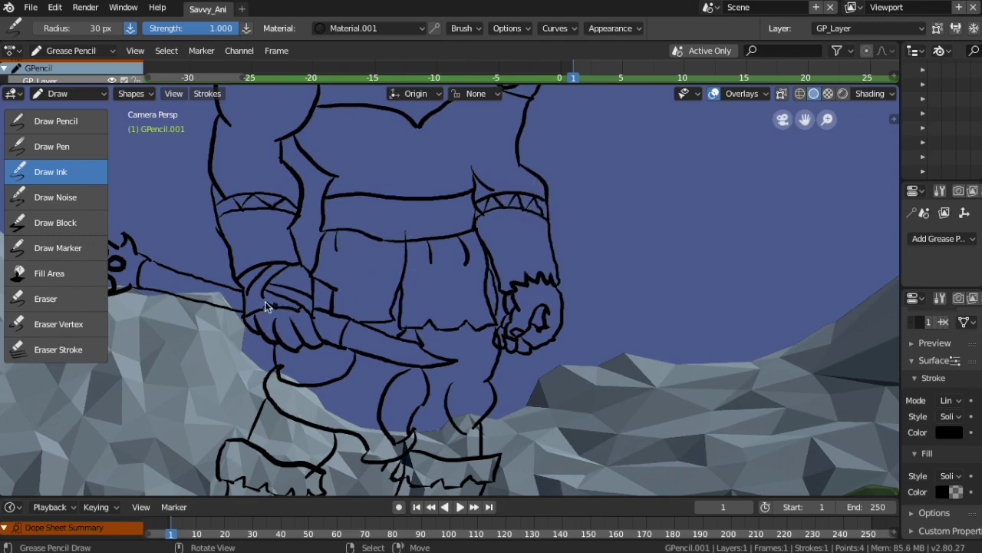
pyautogui.moveTo(218, 205); pyautogui.dragTo(258, 225)
# - Draw a line down the right upper arm, then fit and zoom the camera frame
pyautogui.hotkey('shift', 'space')
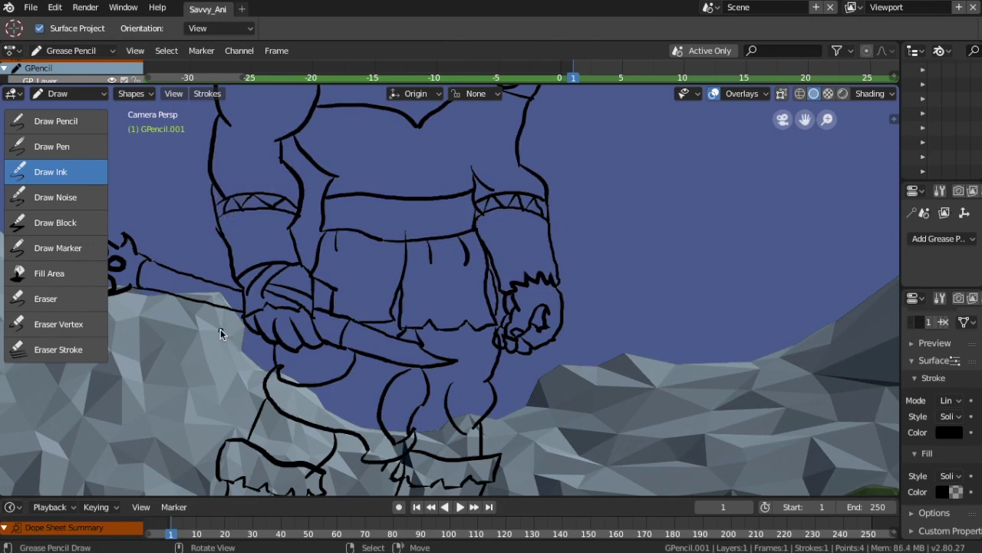
pyautogui.moveTo(220, 185); pyautogui.dragTo(255, 160, button='middle')
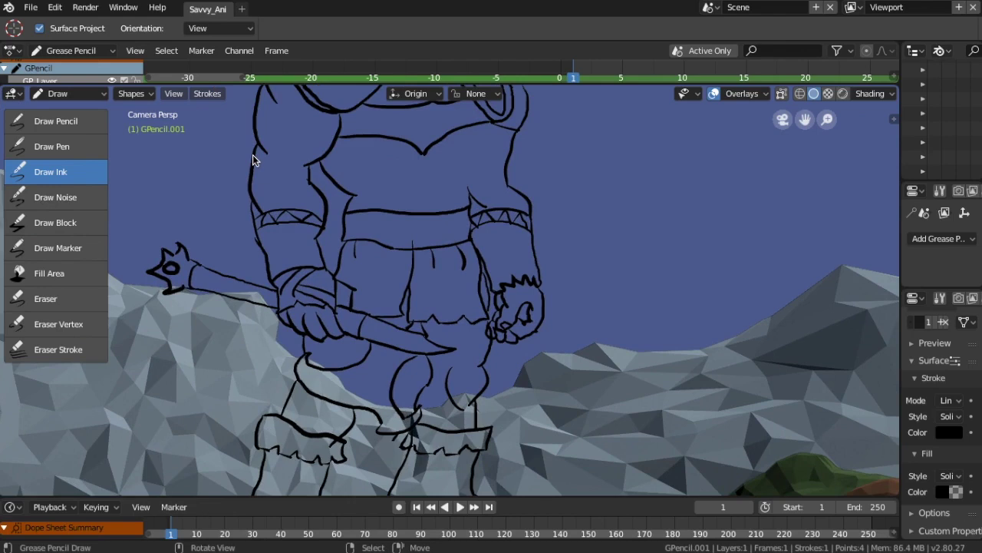
pyautogui.moveTo(469, 128); pyautogui.dragTo(471, 188)
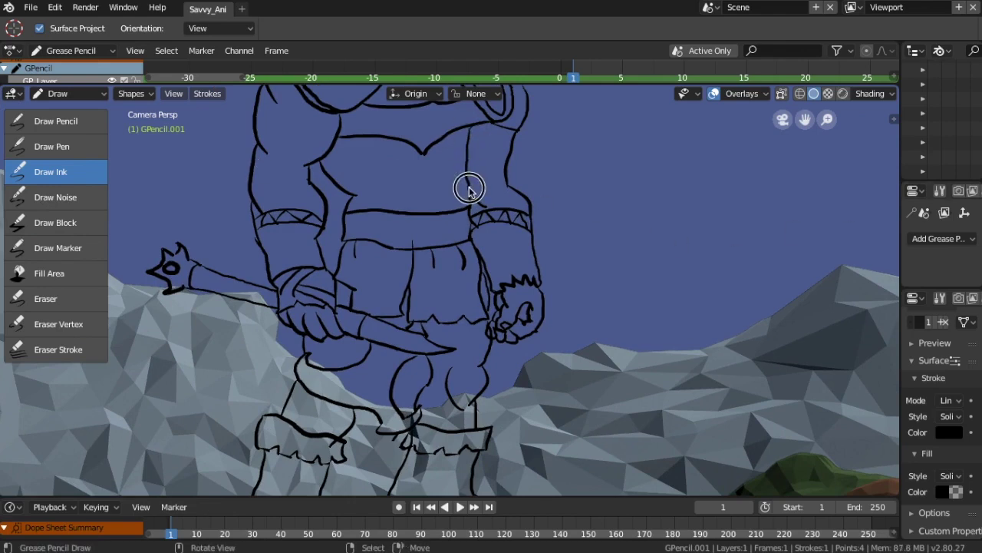
pyautogui.press('Home')
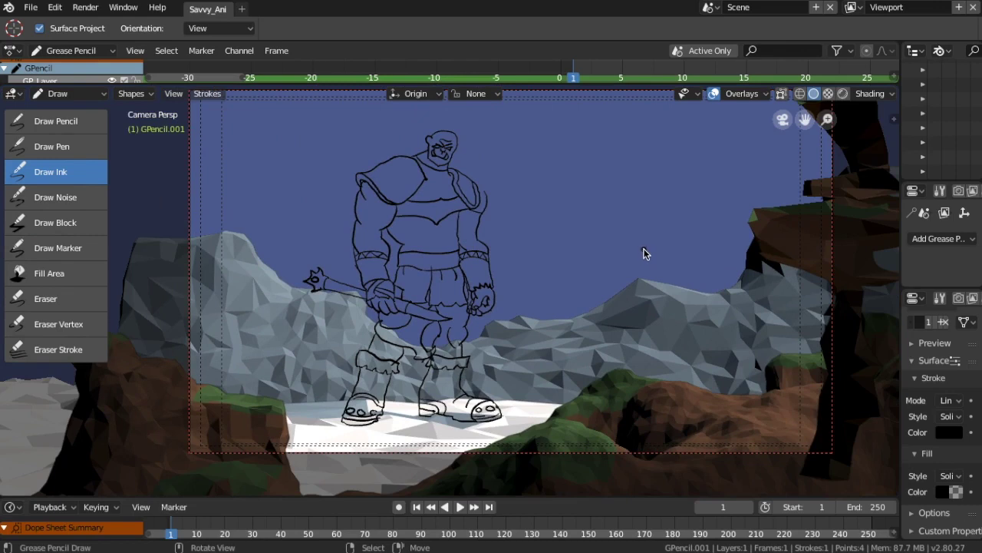
pyautogui.scroll(1, 644, 254)
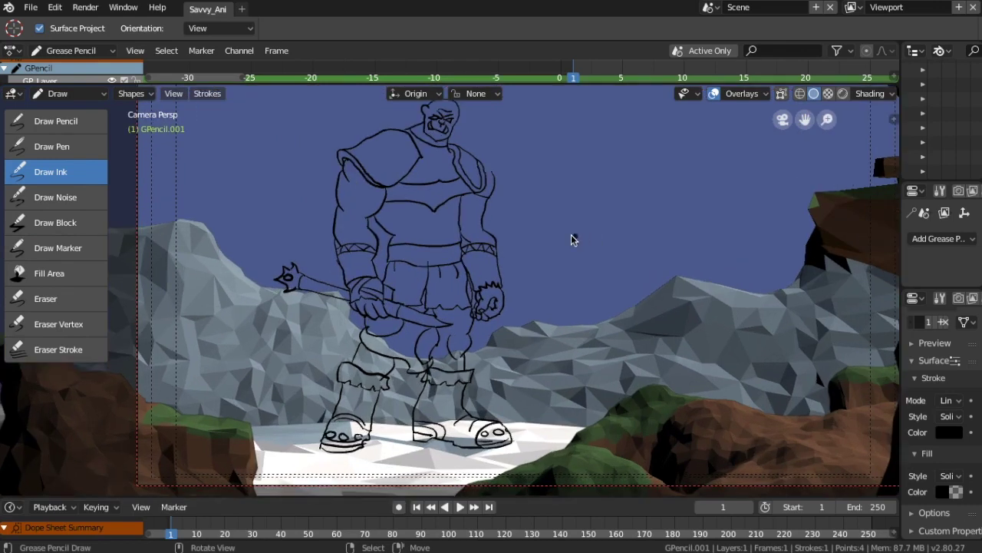
pyautogui.scroll(1, 481, 314)
pyautogui.scroll(1, 471, 315)
pyautogui.scroll(1, 471, 320)
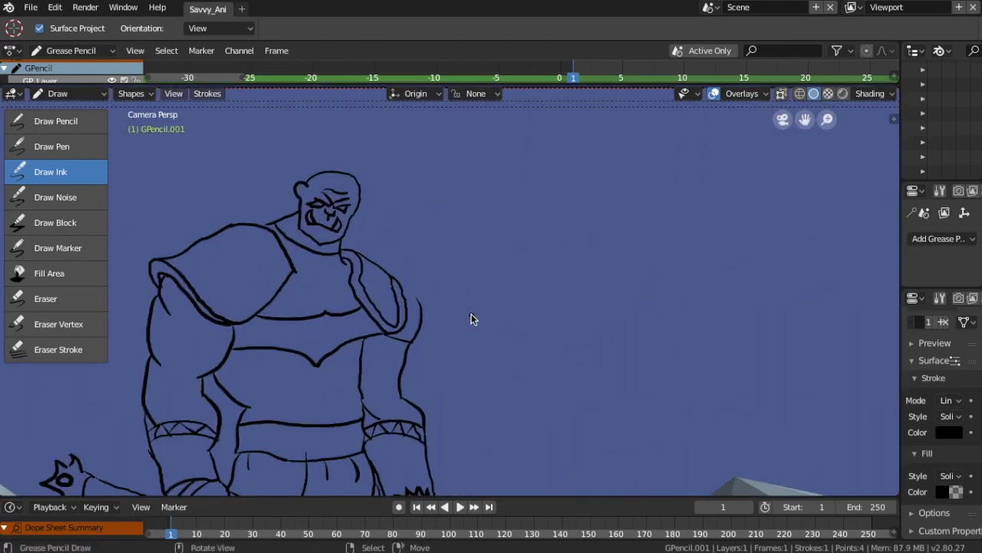
# - Trace a thin line along the right shoulder and zoom in on the orc's head and shoulders
pyautogui.moveTo(398, 285)
pyautogui.mouseDown()
pyautogui.moveTo(417, 314)
pyautogui.moveTo(423, 307)
pyautogui.mouseUp()
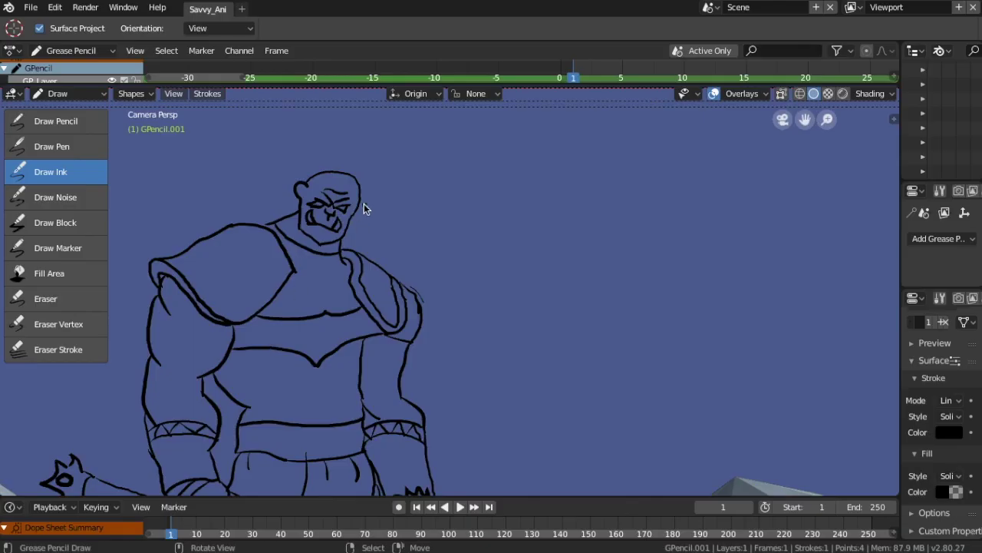
pyautogui.scroll(2, 364, 209)
pyautogui.moveTo(307, 225)
pyautogui.keyDown('shift'); pyautogui.mouseDown(button='middle')
pyautogui.moveTo(491, 251)
pyautogui.moveTo(491, 325)
pyautogui.mouseUp(button='middle'); pyautogui.keyUp('shift')
pyautogui.scroll(3, 491, 251)
pyautogui.scroll(-3, 494, 251)
pyautogui.scroll(1, 502, 306)
pyautogui.scroll(2, 502, 306)
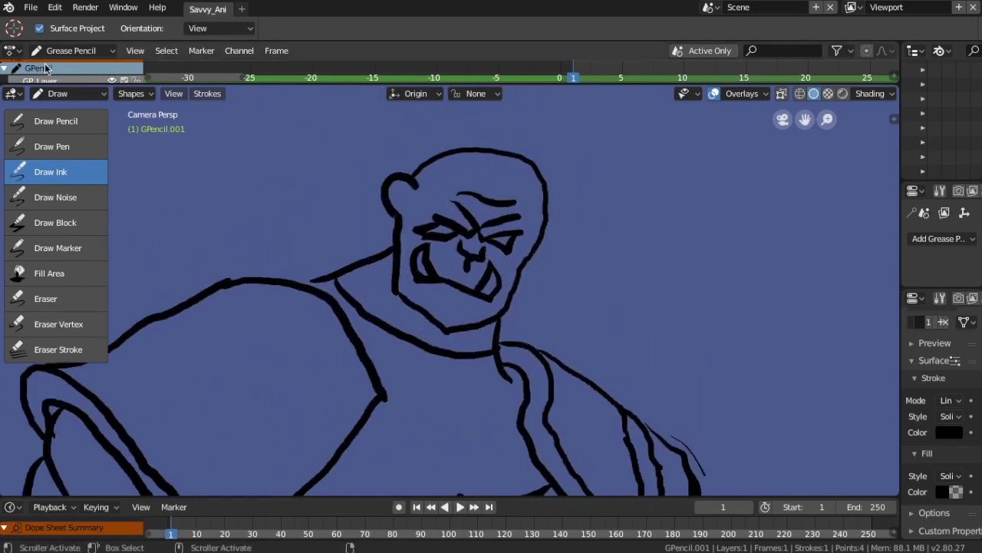
# - In Edit Mode, lasso the head strokes, scale them about 1.24 times and shift them right and down
pyautogui.click(105, 94)
pyautogui.click(68, 126)
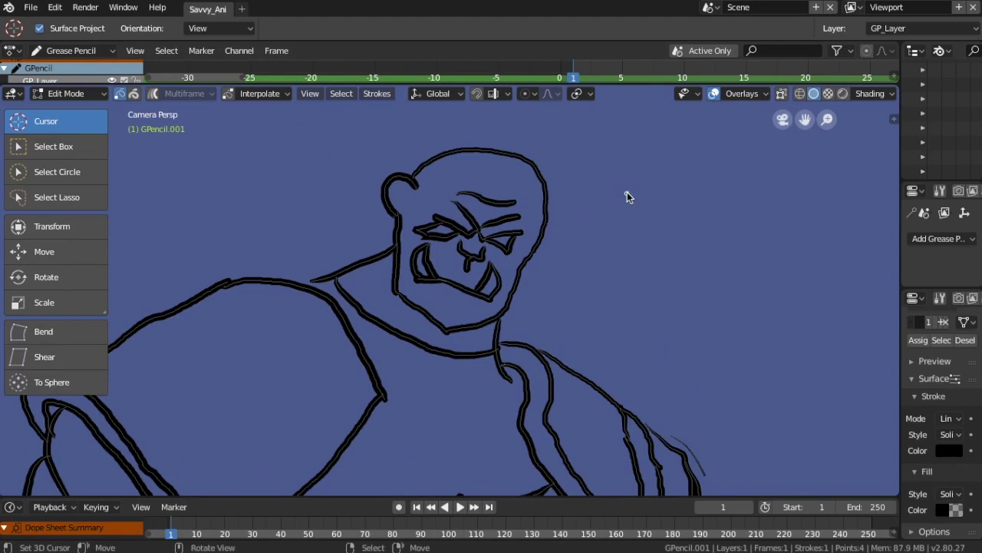
pyautogui.press('a')
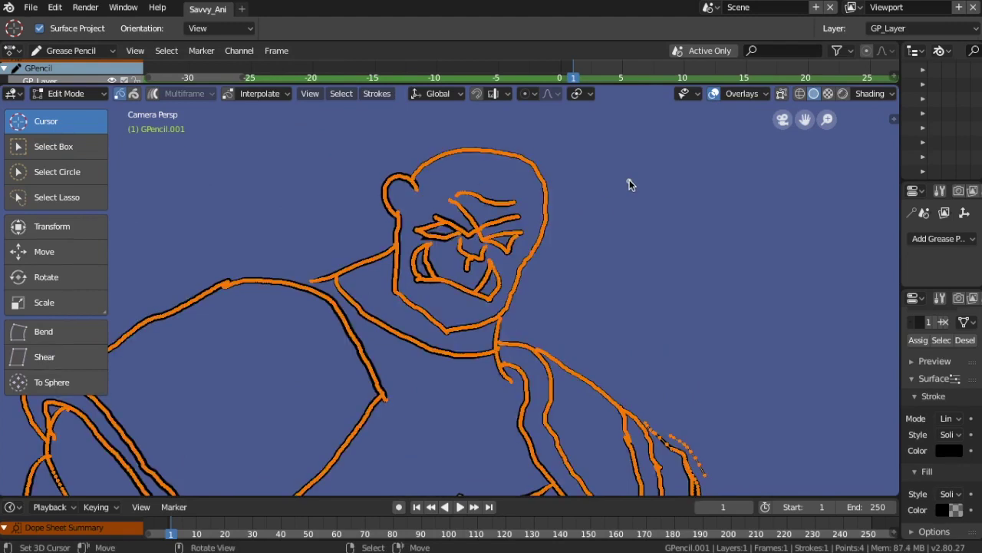
pyautogui.hotkey('alt', 'a')
pyautogui.moveTo(614, 194)
pyautogui.keyDown('ctrl'); pyautogui.mouseDown(button='right')
pyautogui.moveTo(334, 211)
pyautogui.moveTo(443, 338)
pyautogui.moveTo(595, 313)
pyautogui.mouseUp(button='right'); pyautogui.keyUp('ctrl')
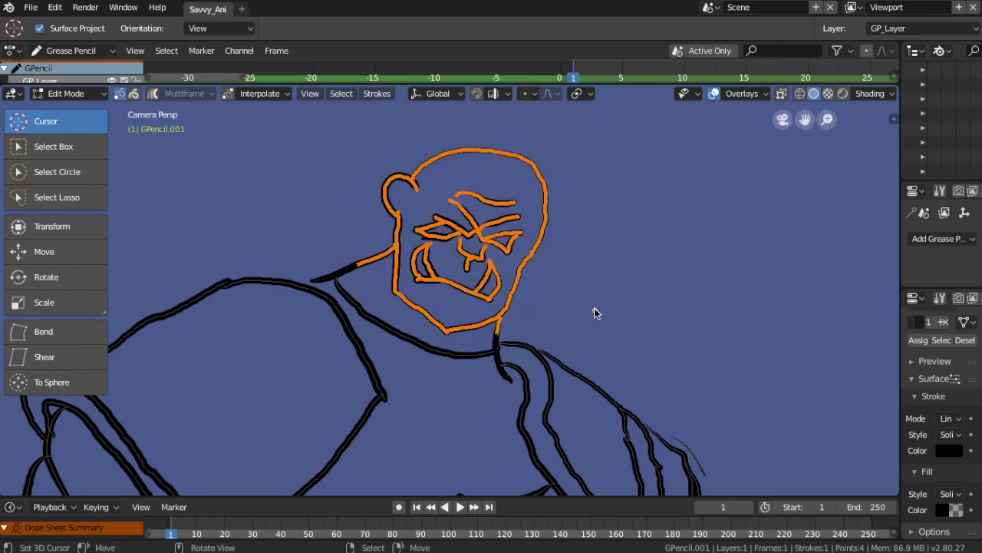
pyautogui.press('s')
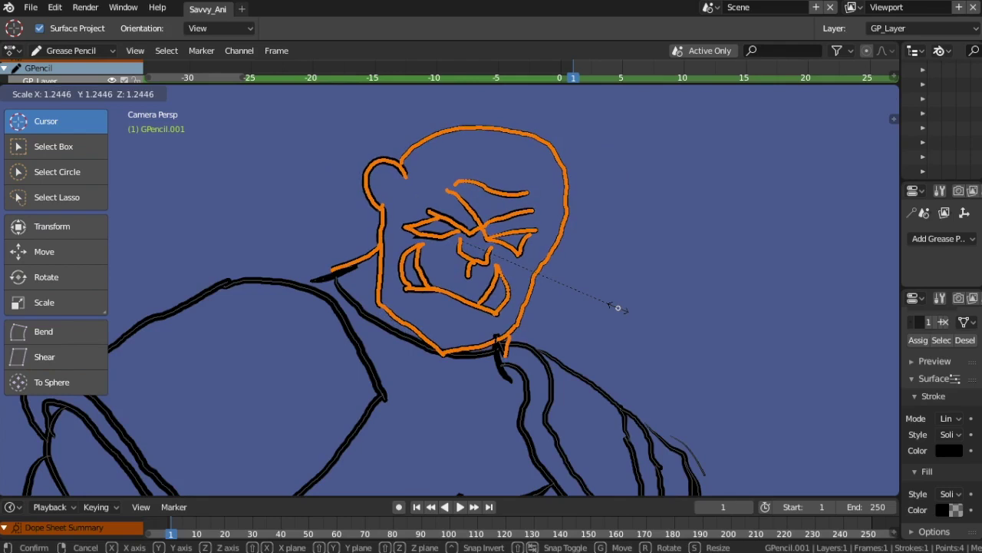
pyautogui.click(620, 311)
pyautogui.press('g')
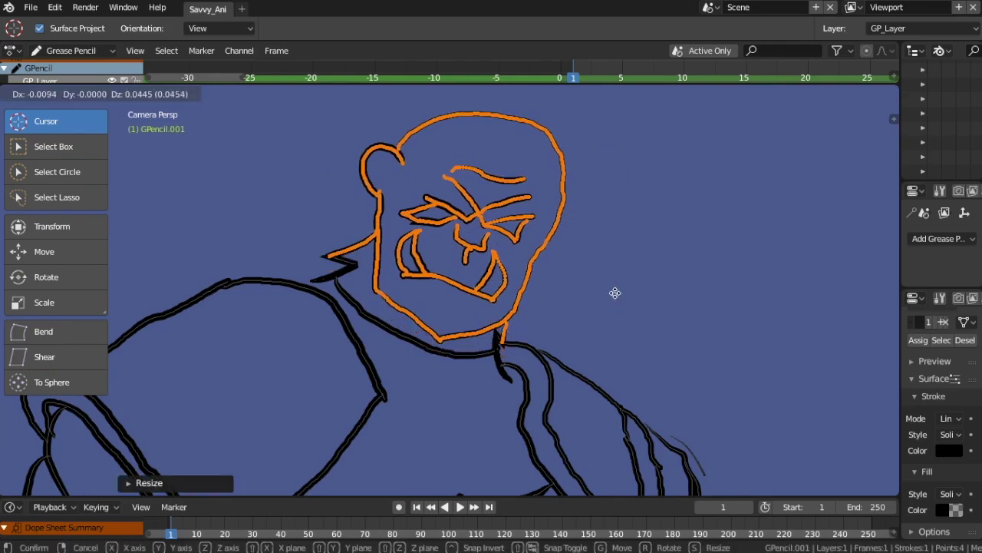
pyautogui.click(646, 257)
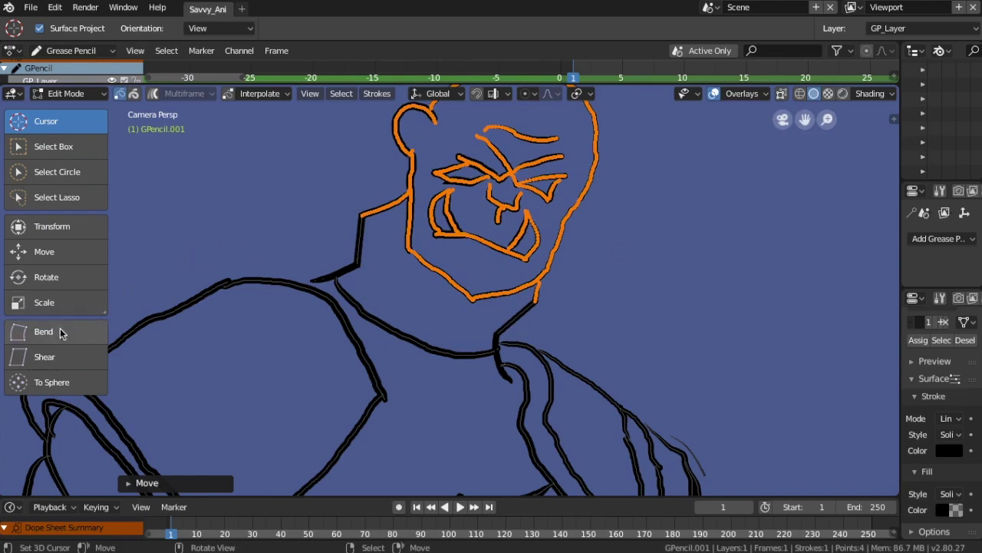
pyautogui.click(77, 93)
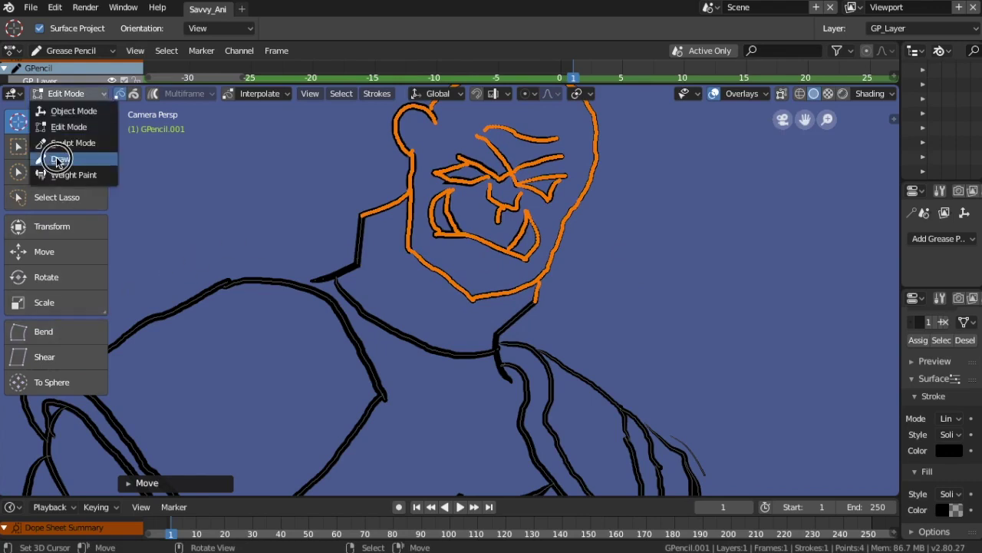
# - With Eraser Vertex, remove the neck-shoulder link, the diagonal under the chin and a stray line left of the head
pyautogui.click(62, 158)
pyautogui.click(58, 324)
pyautogui.moveTo(373, 223); pyautogui.dragTo(363, 261)
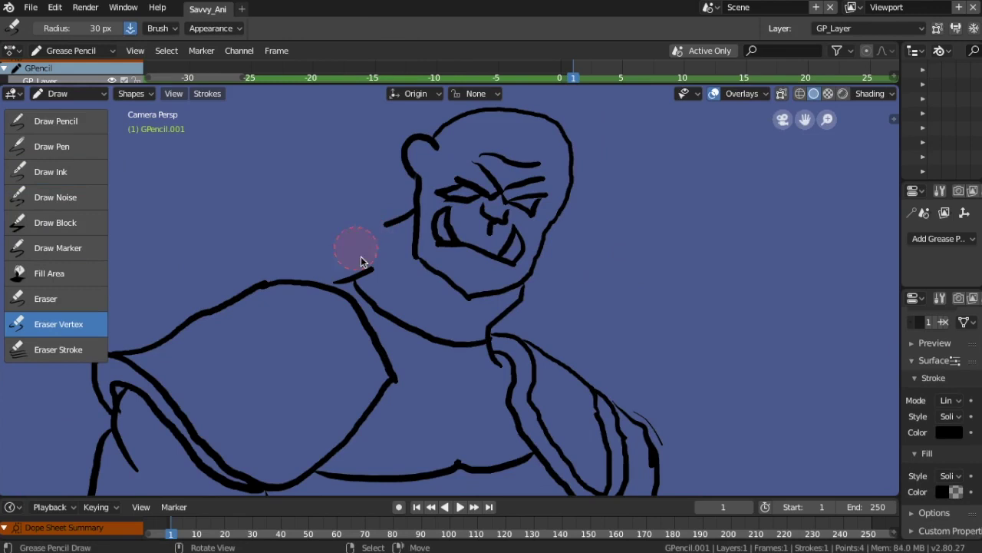
pyautogui.moveTo(547, 308)
pyautogui.mouseDown()
pyautogui.moveTo(582, 313)
pyautogui.moveTo(527, 296)
pyautogui.mouseUp()
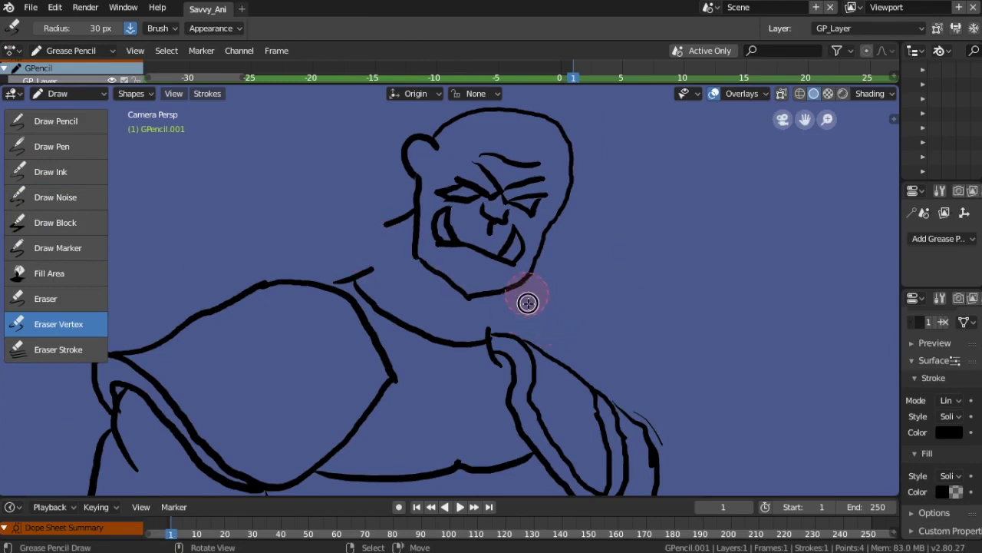
pyautogui.moveTo(389, 214); pyautogui.dragTo(394, 213)
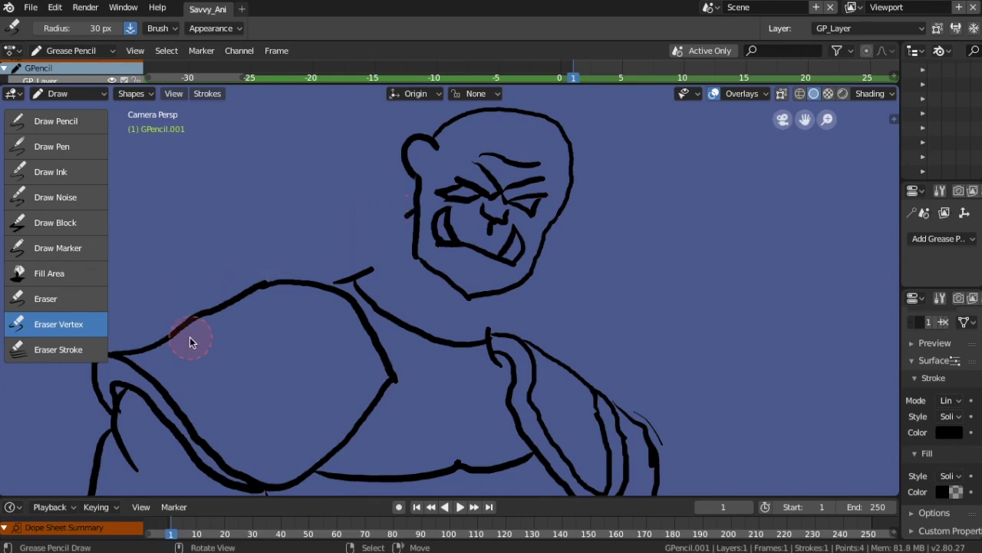
pyautogui.click(105, 100)
# - Move the head strokes down and left onto the shoulders, frame them and deselect
pyautogui.click(57, 125)
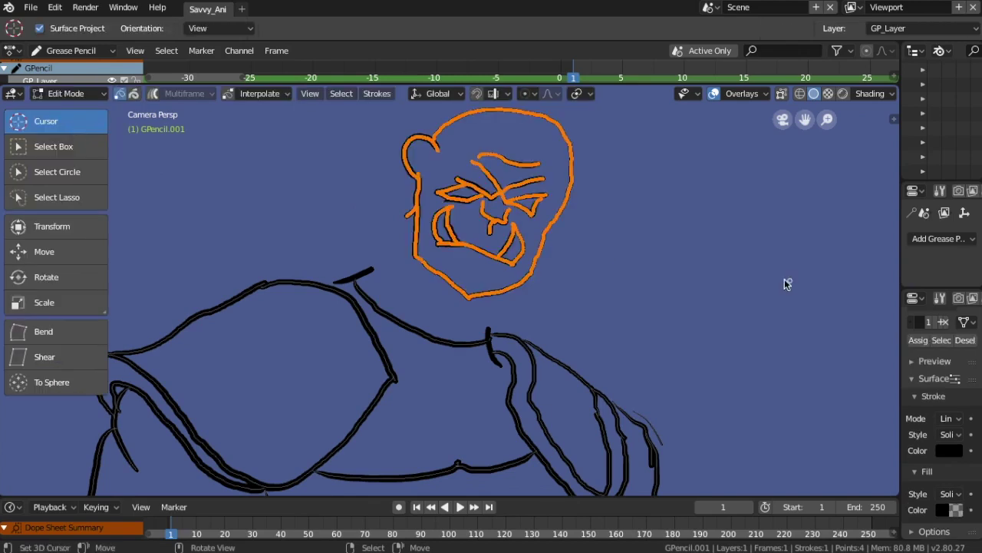
pyautogui.press('g')
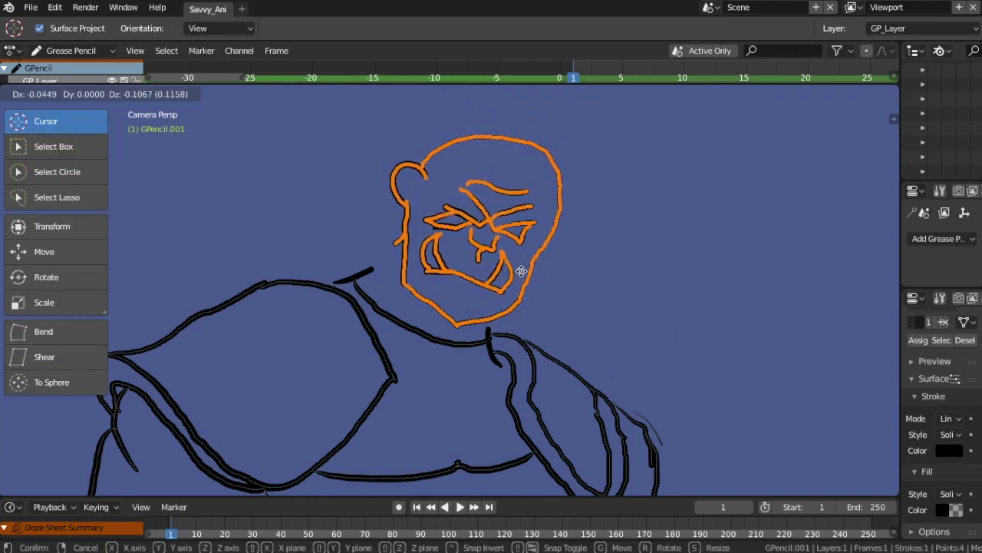
pyautogui.click(523, 272)
pyautogui.scroll(-3, 649, 296)
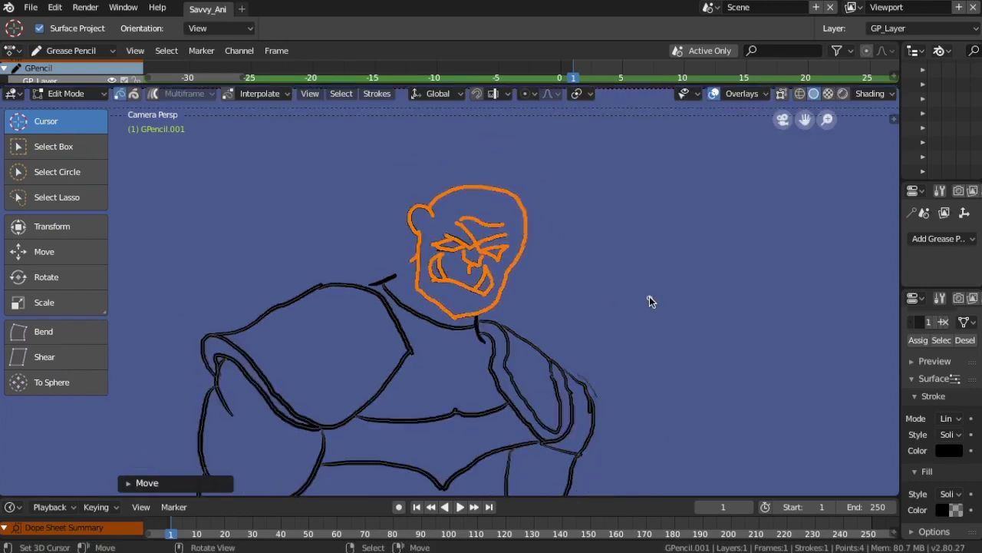
pyautogui.scroll(-1, 649, 299)
pyautogui.press('KP_Decimal')
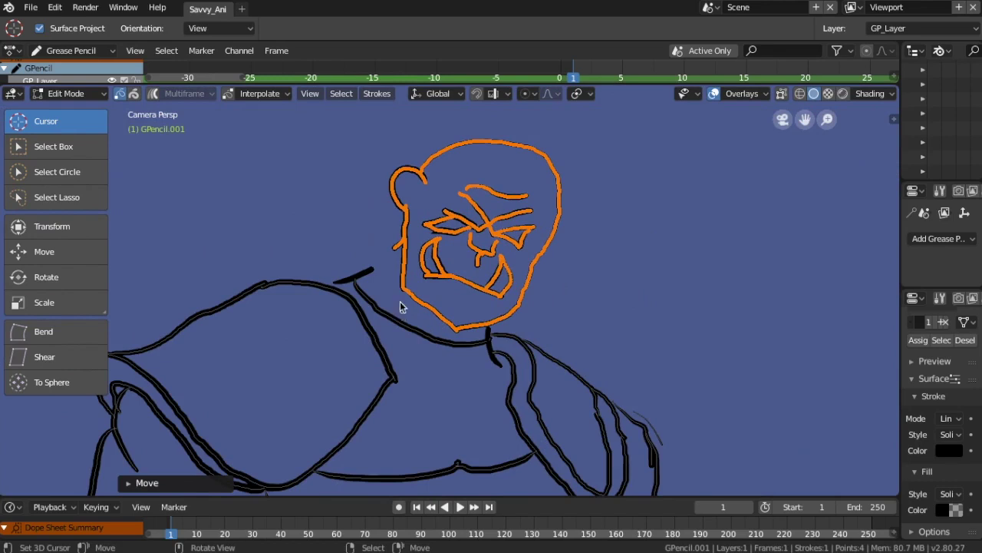
pyautogui.hotkey('alt', 'a')
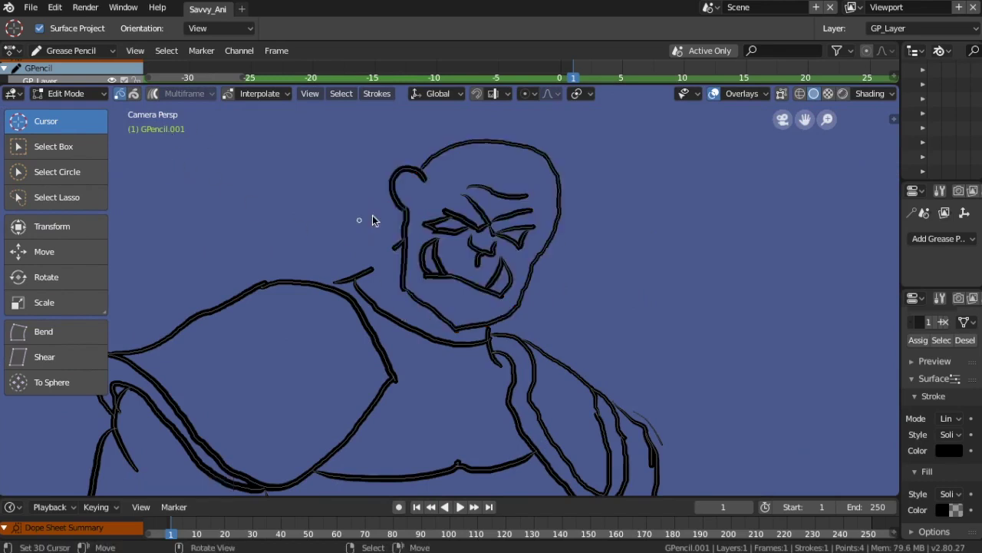
# - Lasso the brow and face detail strokes, enlarge them and move them into place
pyautogui.scroll(1, 383, 215)
pyautogui.scroll(1, 406, 208)
pyautogui.scroll(-1, 562, 279)
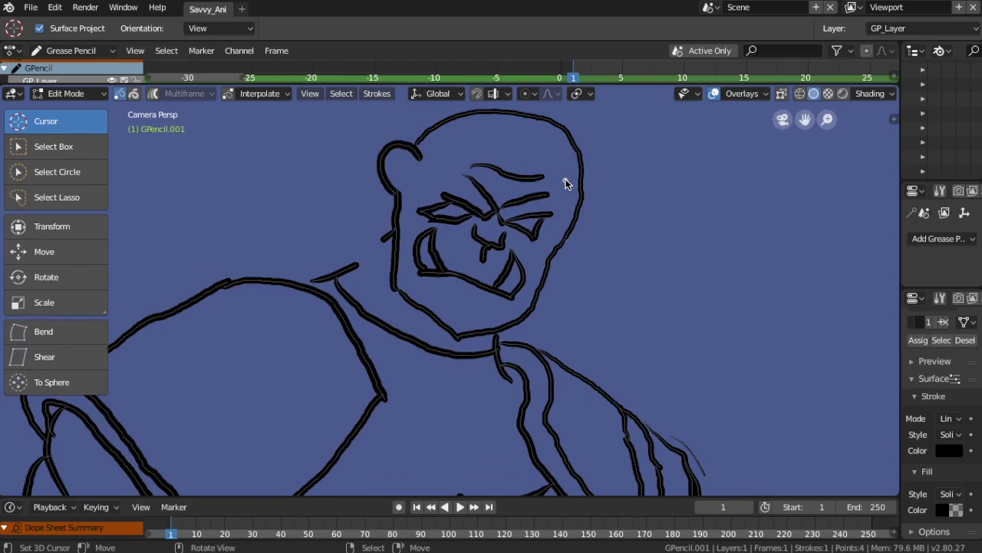
pyautogui.moveTo(566, 179)
pyautogui.keyDown('ctrl'); pyautogui.mouseDown(button='right')
pyautogui.moveTo(409, 212)
pyautogui.moveTo(407, 257)
pyautogui.moveTo(423, 285)
pyautogui.moveTo(495, 308)
pyautogui.moveTo(528, 298)
pyautogui.mouseUp(button='right'); pyautogui.keyUp('ctrl')
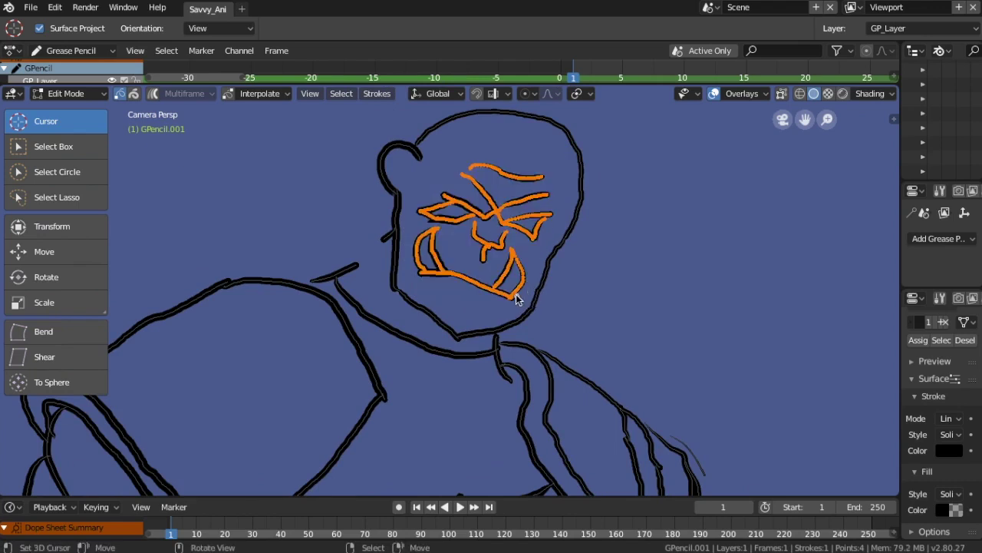
pyautogui.press('s')
pyautogui.click(532, 284)
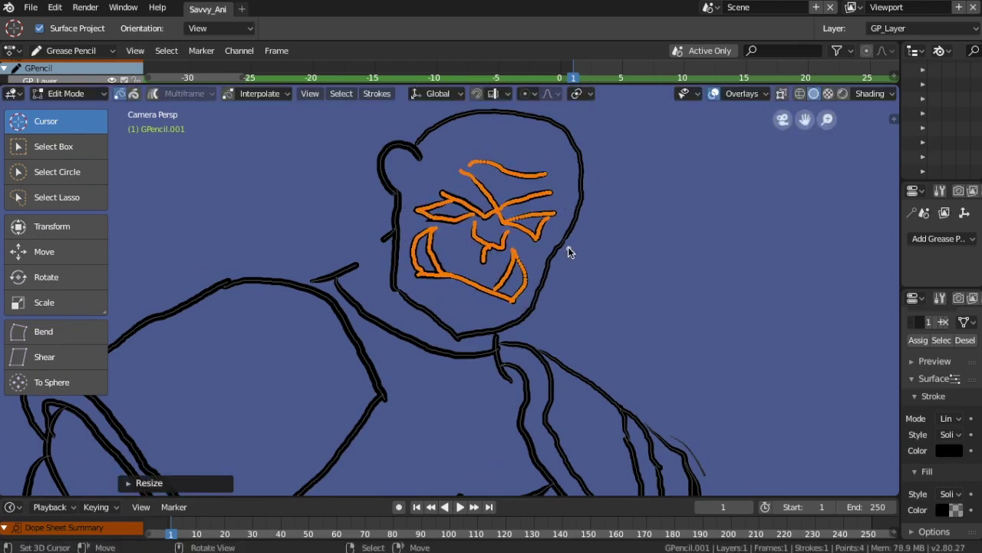
pyautogui.press('g')
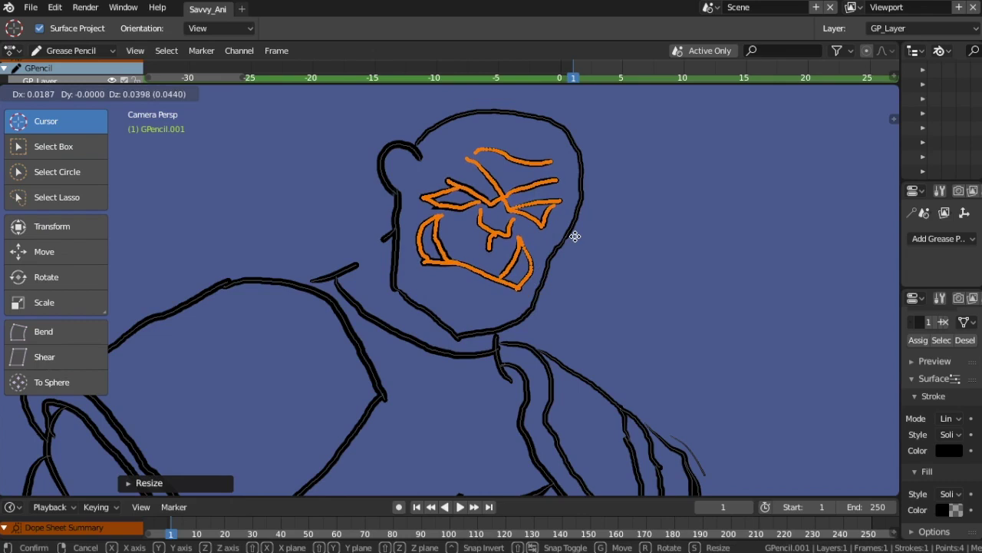
pyautogui.click(575, 236)
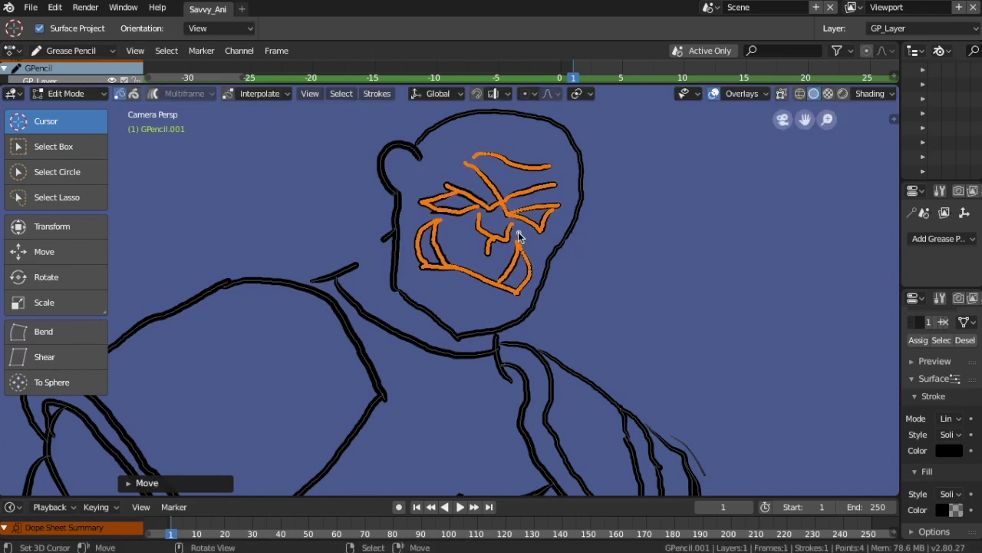
# - Clear the stroke selection and zoom in to review the enlarged face
pyautogui.press('a')
pyautogui.hotkey('alt', 'a')
pyautogui.scroll(-3, 654, 211)
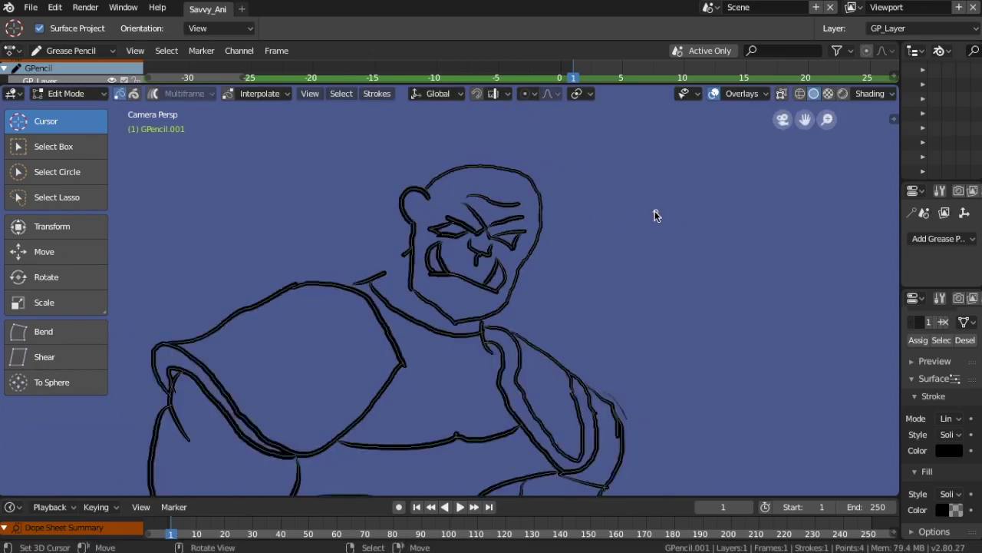
pyautogui.scroll(1, 642, 227)
pyautogui.scroll(1, 631, 221)
pyautogui.scroll(1, 621, 219)
pyautogui.scroll(-3, 637, 254)
pyautogui.scroll(1, 611, 387)
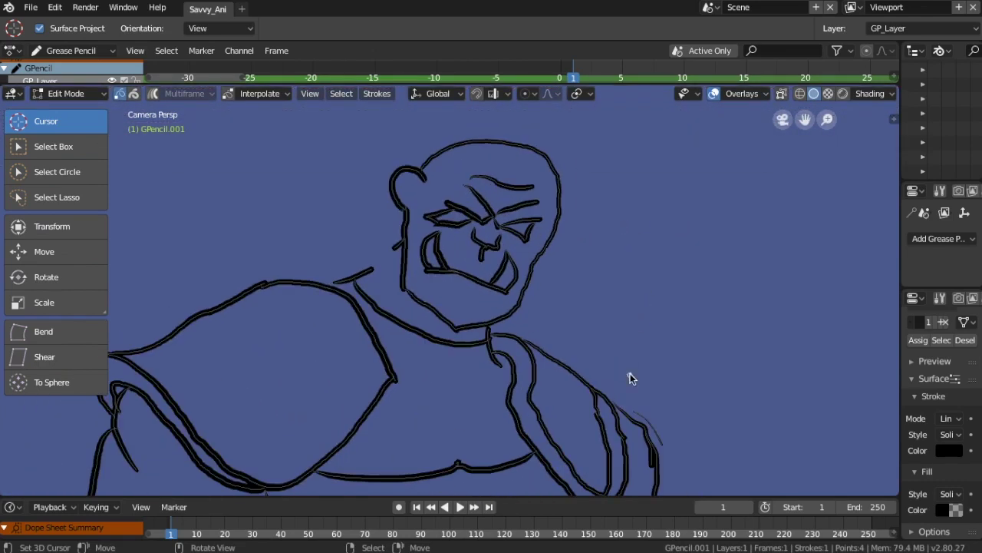
pyautogui.scroll(1, 612, 311)
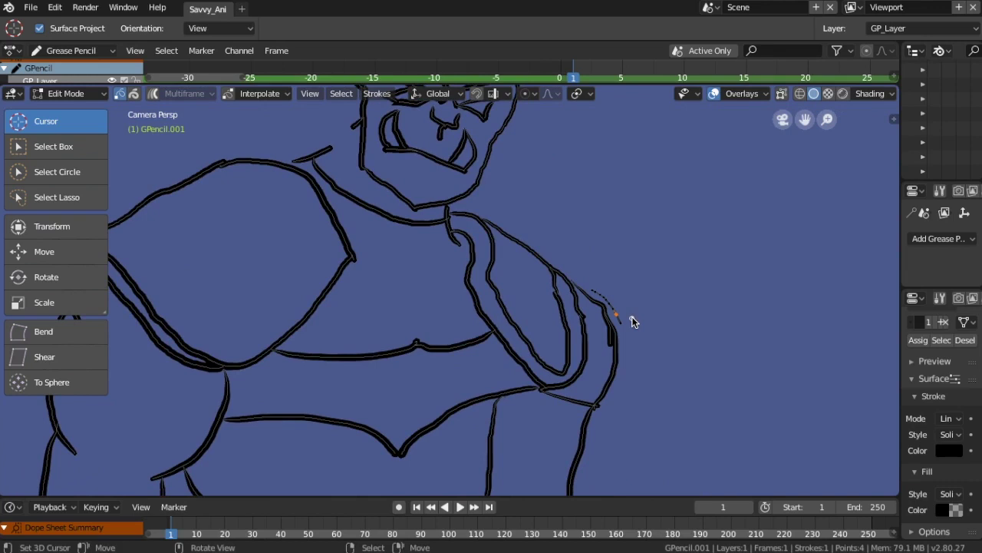
# - Delete the stray shoulder points and move the neck stroke points into place with proportional editing
pyautogui.press('x')
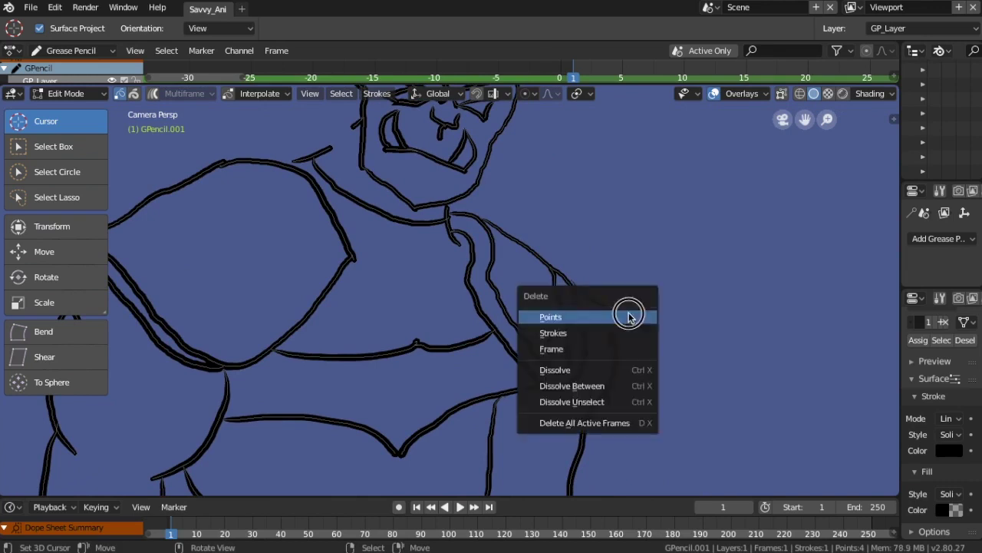
pyautogui.click(625, 314)
pyautogui.scroll(-1, 615, 311)
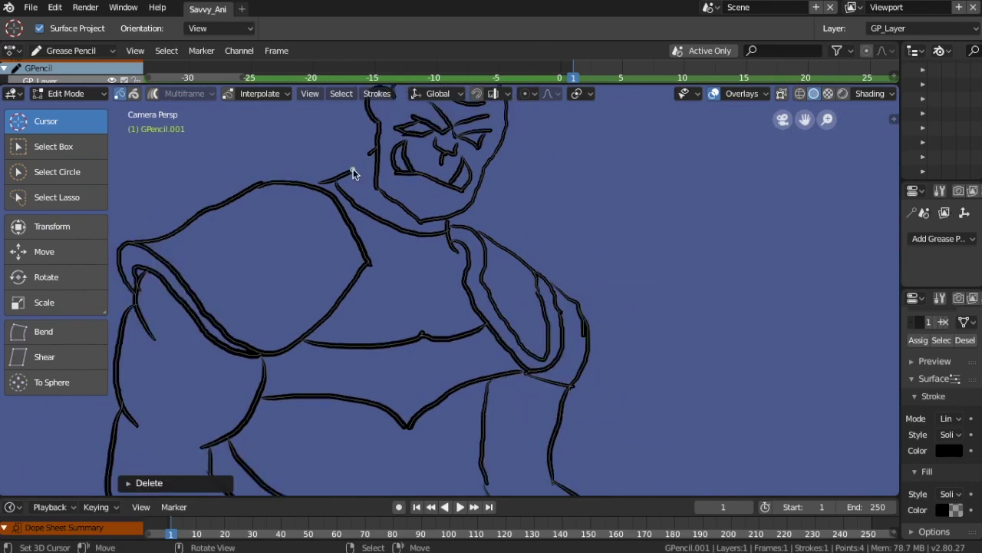
pyautogui.press('g')
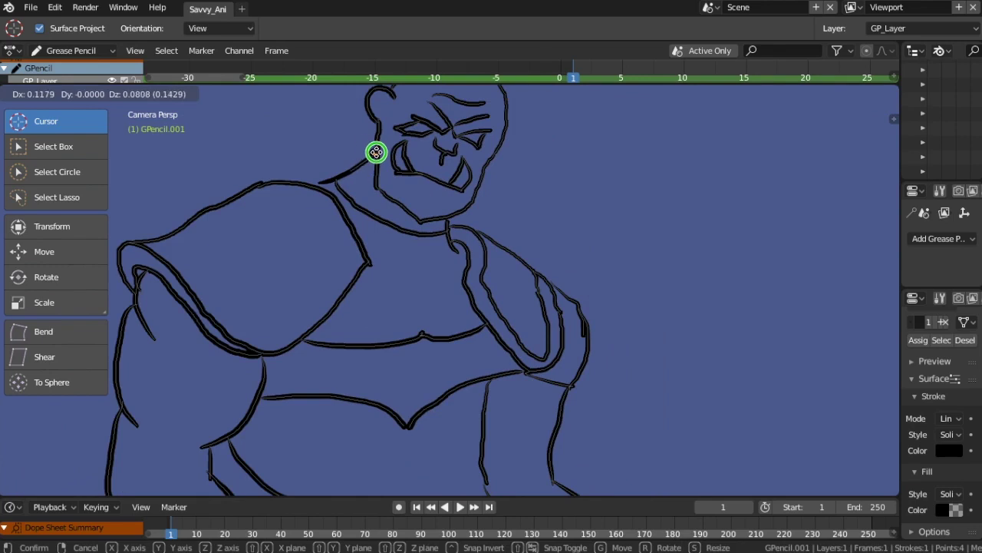
pyautogui.click(375, 148)
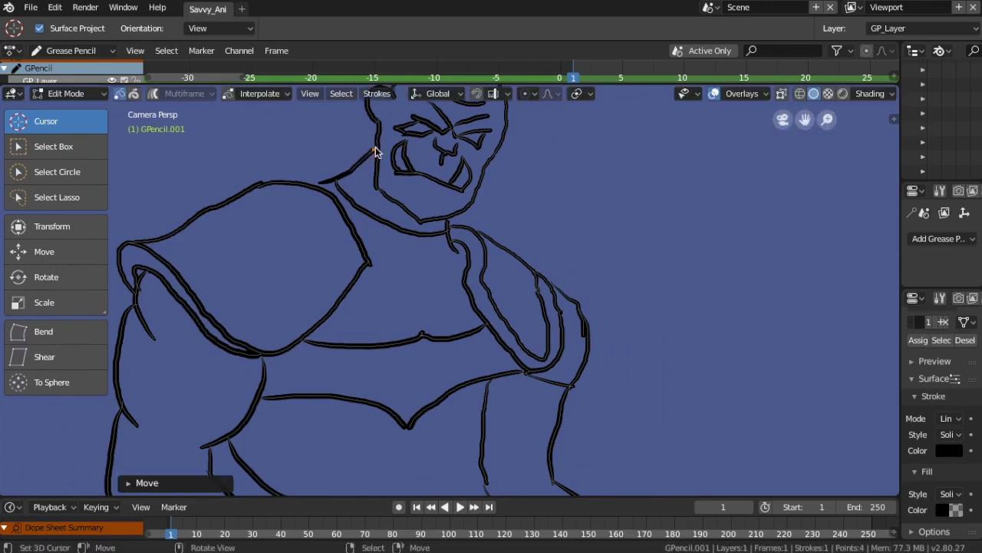
pyautogui.press('g')
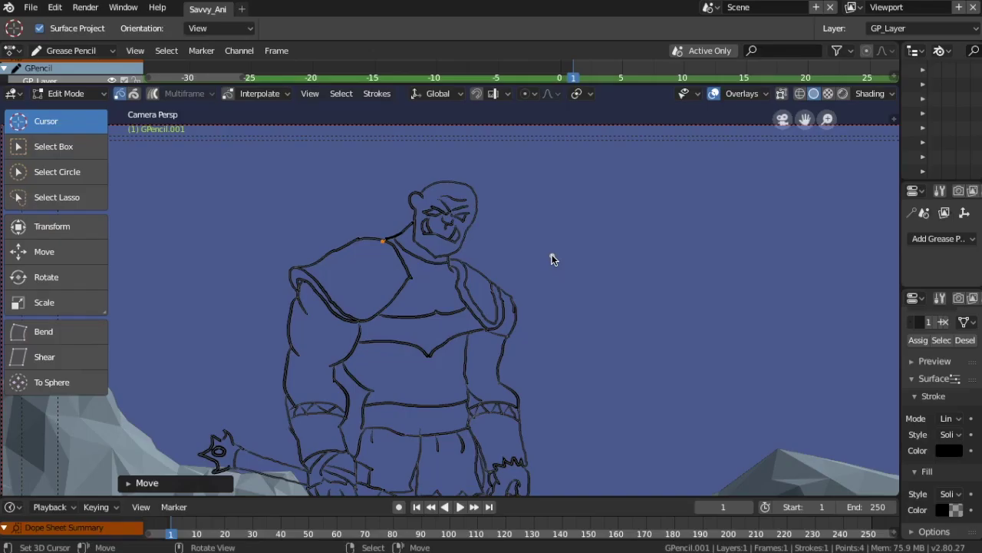
# - In Sculpt Mode, use the Smooth brush on the face lines and set its radius to 85 px
pyautogui.click(66, 92)
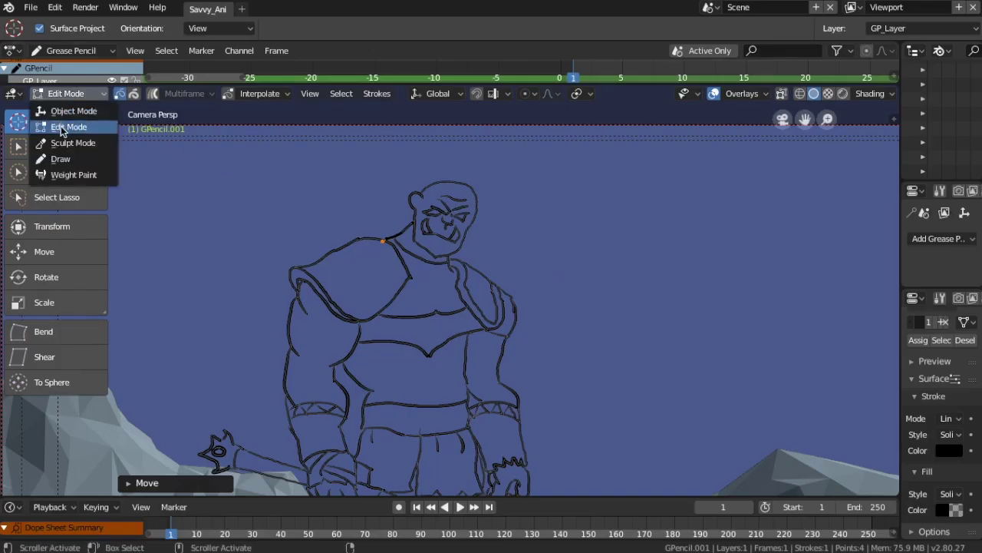
pyautogui.click(66, 141)
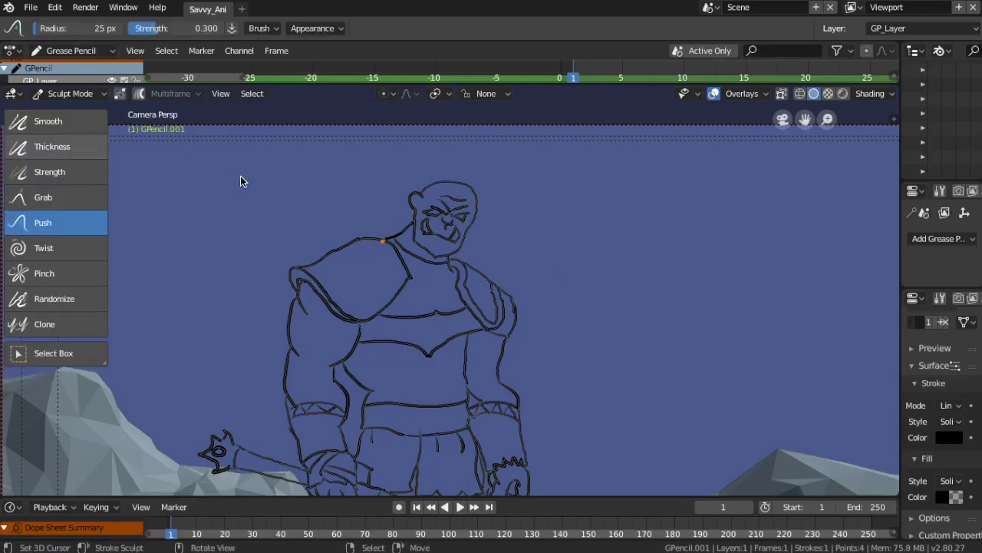
pyautogui.click(23, 121)
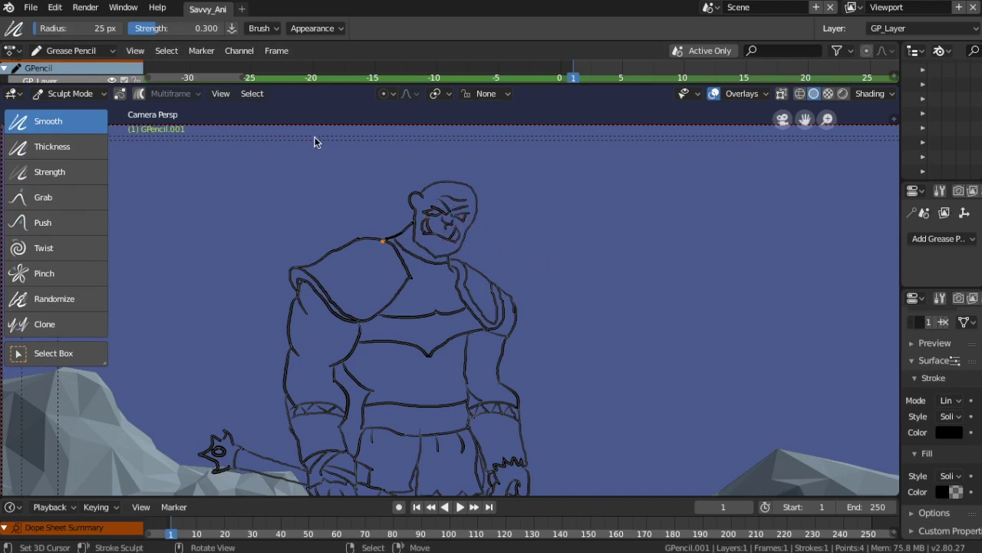
pyautogui.moveTo(448, 263); pyautogui.dragTo(443, 268)
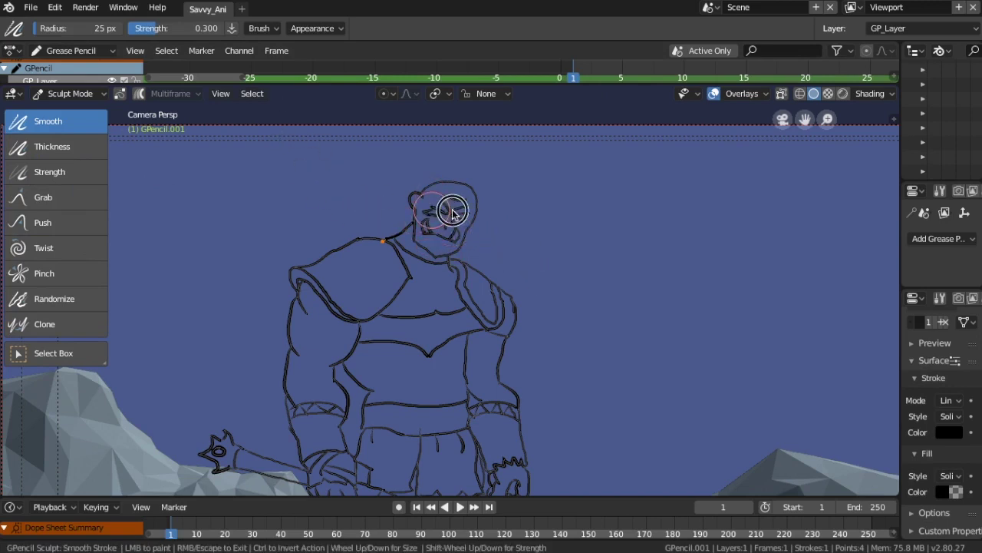
pyautogui.press('f')
pyautogui.click(458, 263)
pyautogui.click(448, 219)
# - Raise the brush strength and smooth the lines from the face over the shoulder, belt, arms and legs down to the feet
pyautogui.moveTo(447, 219)
pyautogui.mouseDown()
pyautogui.moveTo(340, 285)
pyautogui.moveTo(404, 426)
pyautogui.mouseUp()
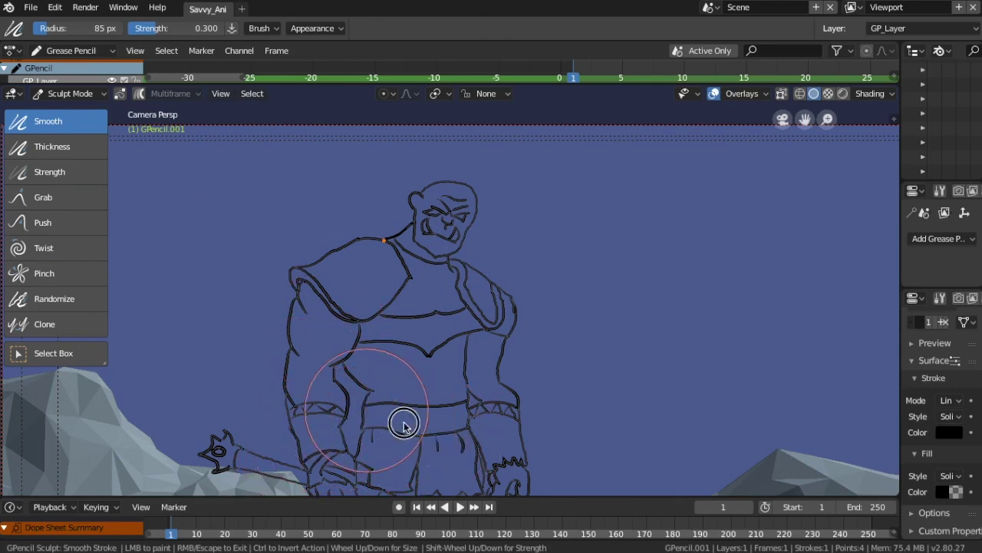
pyautogui.moveTo(405, 426); pyautogui.dragTo(335, 300)
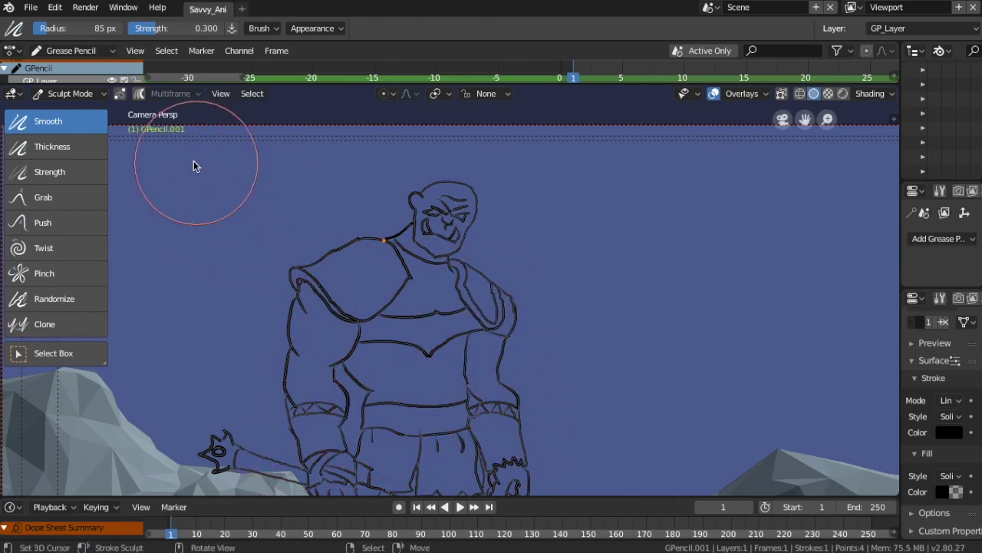
pyautogui.moveTo(162, 28); pyautogui.dragTo(169, 28)
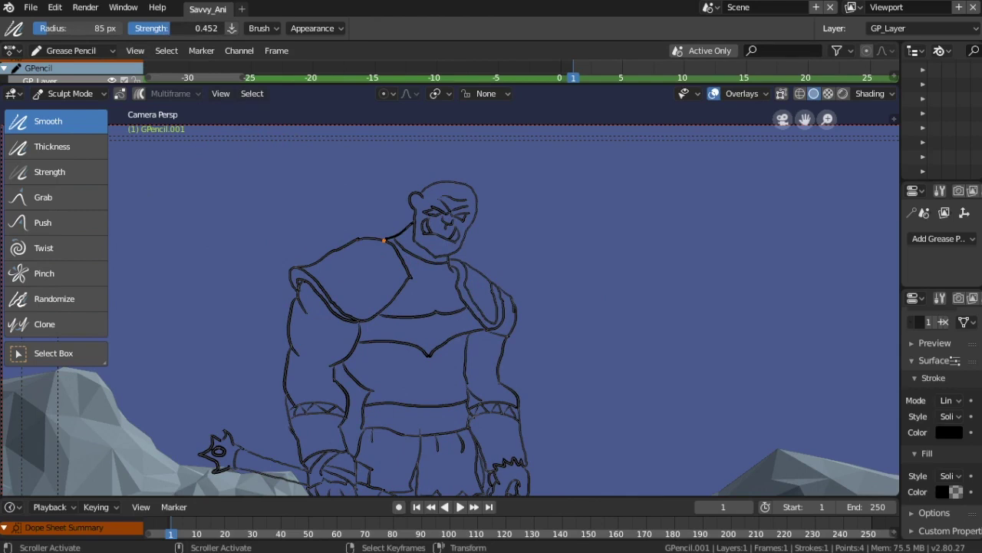
pyautogui.moveTo(417, 220)
pyautogui.mouseDown()
pyautogui.moveTo(436, 238)
pyautogui.moveTo(312, 313)
pyautogui.moveTo(379, 356)
pyautogui.moveTo(406, 278)
pyautogui.moveTo(495, 354)
pyautogui.moveTo(314, 452)
pyautogui.moveTo(417, 417)
pyautogui.moveTo(458, 417)
pyautogui.moveTo(473, 397)
pyautogui.moveTo(500, 259)
pyautogui.moveTo(373, 320)
pyautogui.moveTo(378, 329)
pyautogui.mouseUp()
pyautogui.scroll(-3, 378, 324)
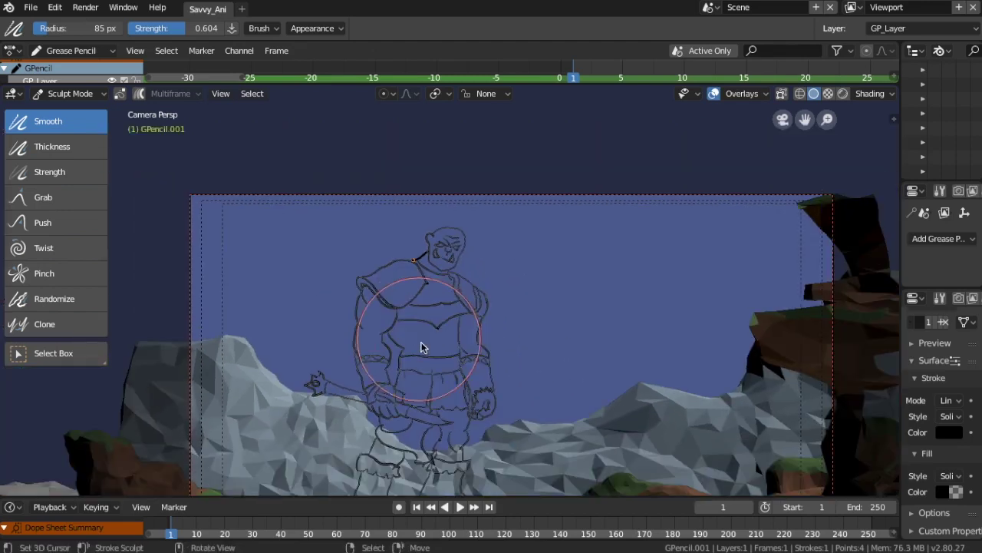
pyautogui.keyDown('shift'); pyautogui.moveTo(376, 329); pyautogui.dragTo(408, 241, button='middle'); pyautogui.keyUp('shift')
pyautogui.scroll(1, 408, 241)
pyautogui.moveTo(415, 254)
pyautogui.mouseDown()
pyautogui.moveTo(423, 314)
pyautogui.moveTo(361, 412)
pyautogui.moveTo(353, 456)
pyautogui.moveTo(352, 429)
pyautogui.moveTo(506, 436)
pyautogui.moveTo(460, 428)
pyautogui.moveTo(475, 397)
pyautogui.moveTo(478, 333)
pyautogui.moveTo(372, 307)
pyautogui.moveTo(371, 188)
pyautogui.moveTo(388, 230)
pyautogui.moveTo(470, 250)
pyautogui.moveTo(419, 236)
pyautogui.moveTo(454, 140)
pyautogui.moveTo(500, 279)
pyautogui.moveTo(478, 300)
pyautogui.moveTo(445, 285)
pyautogui.moveTo(389, 299)
pyautogui.moveTo(463, 148)
pyautogui.moveTo(465, 281)
pyautogui.moveTo(440, 446)
pyautogui.moveTo(471, 436)
pyautogui.moveTo(416, 328)
pyautogui.moveTo(459, 237)
pyautogui.moveTo(435, 279)
pyautogui.moveTo(401, 265)
pyautogui.moveTo(468, 189)
pyautogui.moveTo(380, 234)
pyautogui.mouseUp()
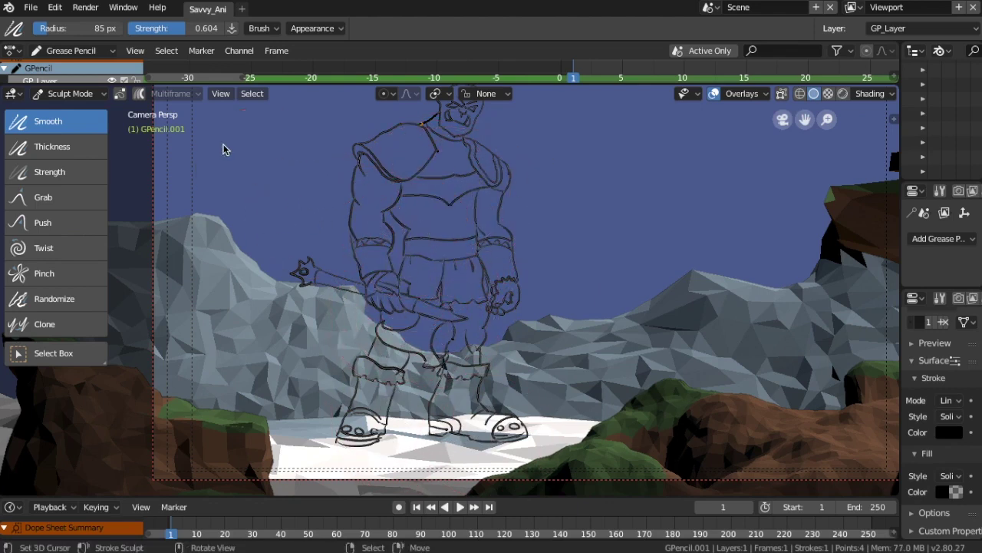
pyautogui.click(102, 96)
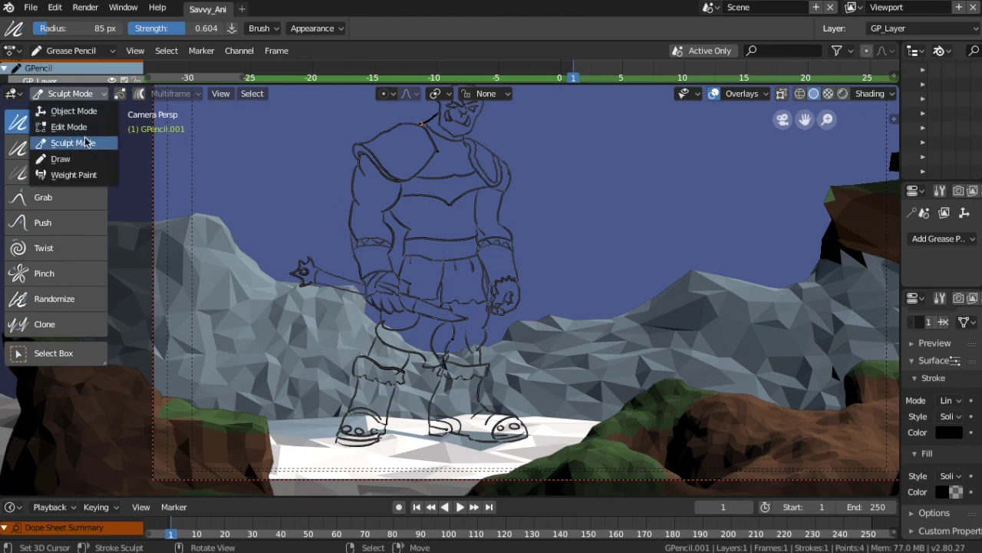
# - Return the orc line art from sculpting to Object Mode and zoom in on the figure
pyautogui.click(73, 108)
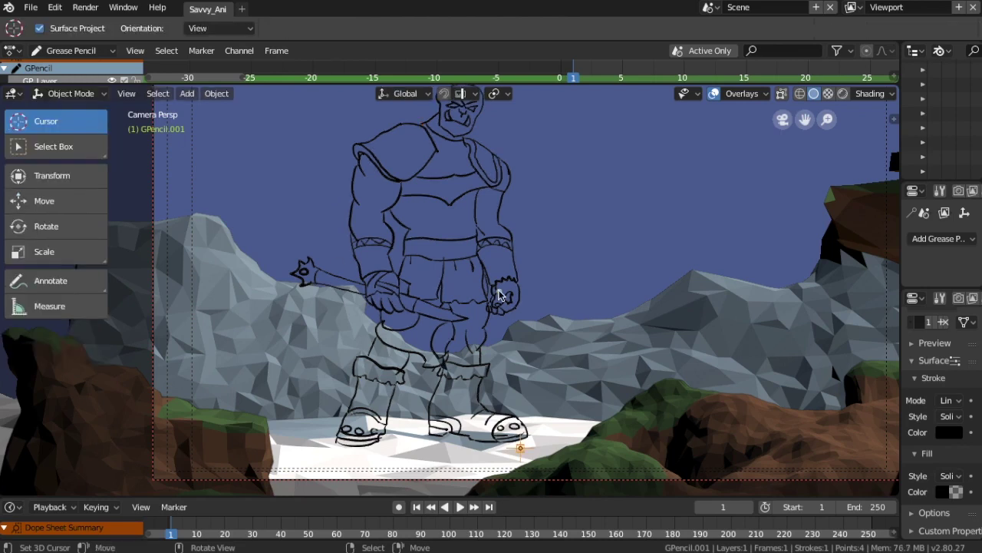
pyautogui.scroll(3, 499, 295)
pyautogui.scroll(2, 494, 295)
pyautogui.scroll(-2, 461, 301)
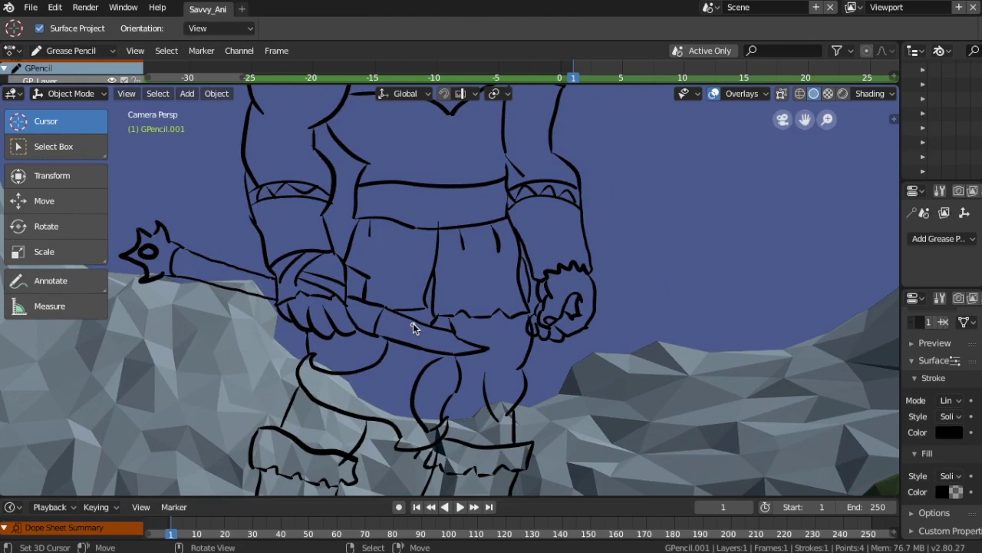
pyautogui.scroll(-2, 413, 323)
# - Zoom and pan to inspect the smoothed strokes on the hand gripping the mace
pyautogui.scroll(-1, 423, 246)
pyautogui.scroll(1, 393, 198)
pyautogui.scroll(2, 402, 228)
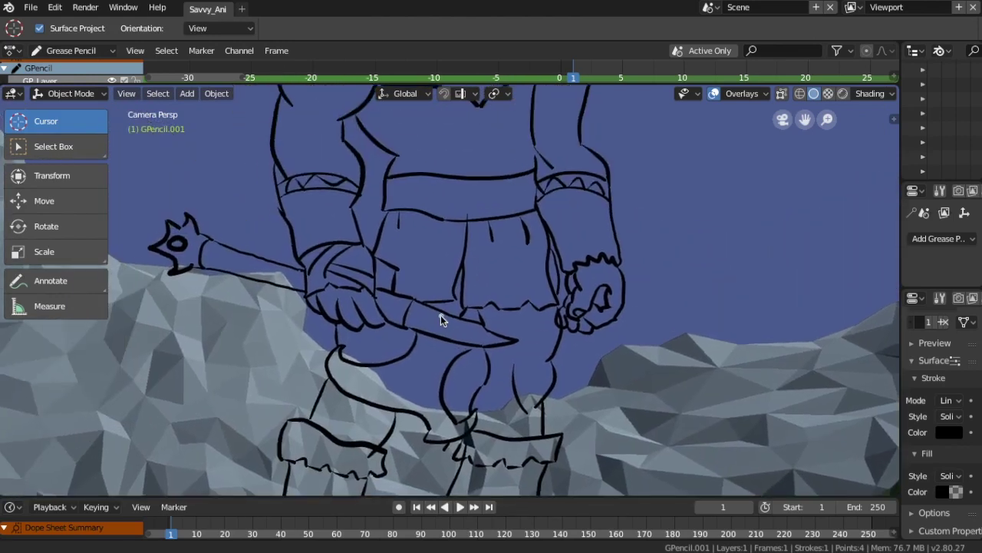
pyautogui.scroll(-1, 440, 314)
pyautogui.scroll(-2, 440, 315)
pyautogui.scroll(-1, 441, 315)
pyautogui.scroll(-1, 441, 314)
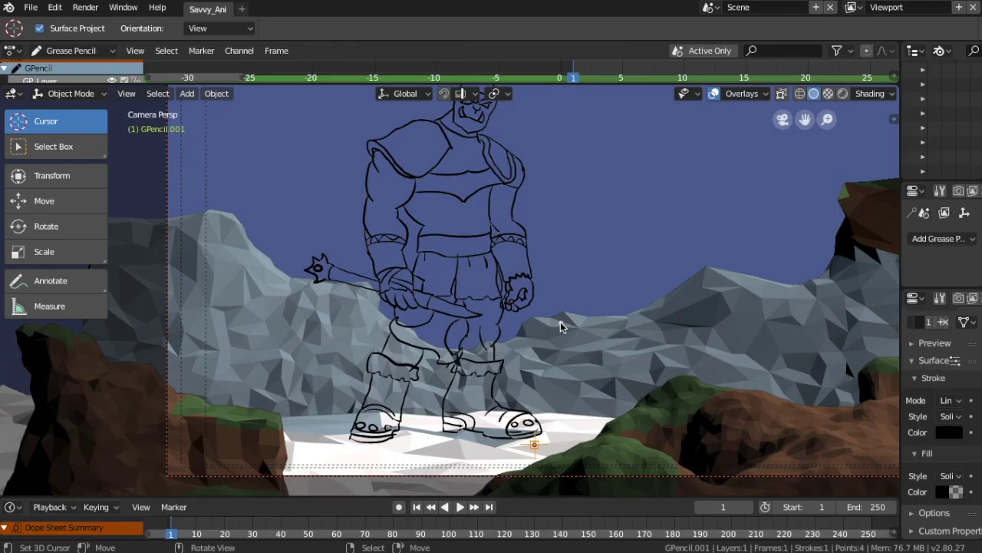
pyautogui.scroll(3, 560, 321)
pyautogui.scroll(2, 311, 345)
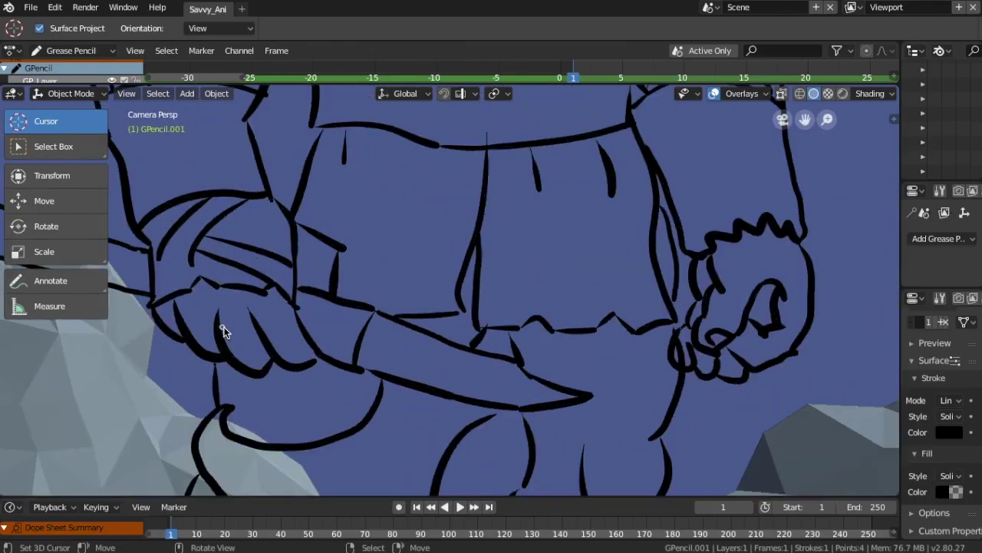
pyautogui.keyDown('shift'); pyautogui.moveTo(231, 356); pyautogui.dragTo(432, 312, button='middle'); pyautogui.keyUp('shift')
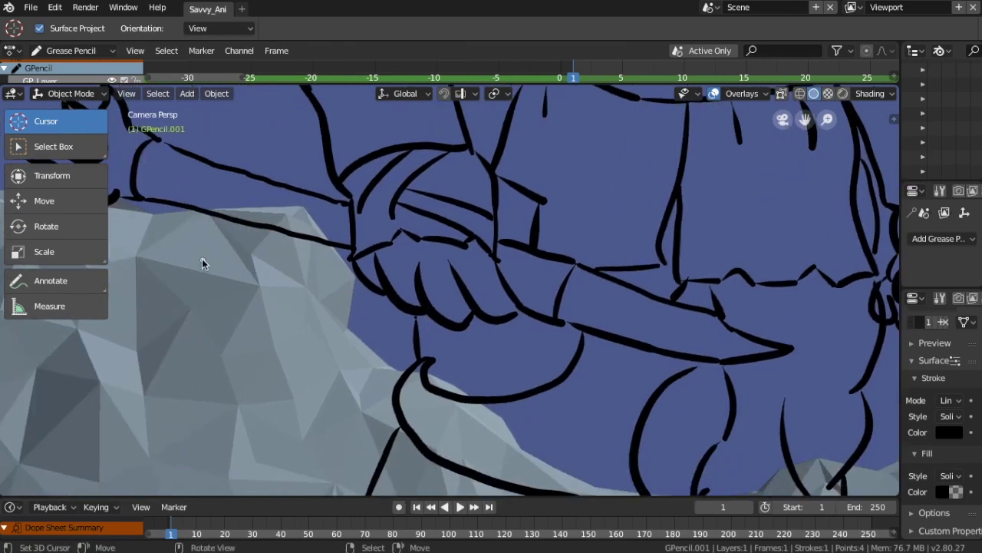
pyautogui.click(101, 99)
# - Switch the line art to Draw mode and erase stray ink around the orc's hip and upper leg
pyautogui.click(62, 157)
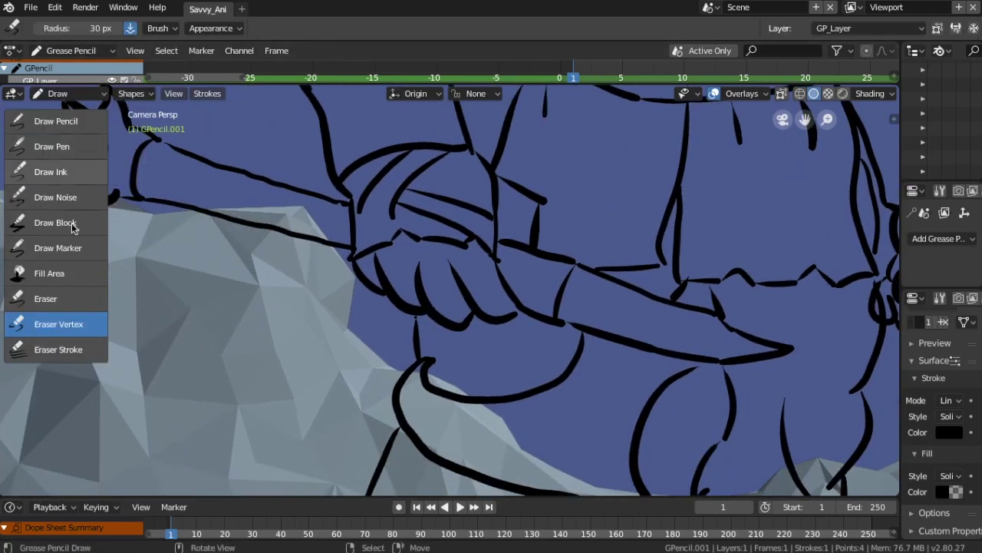
pyautogui.click(54, 299)
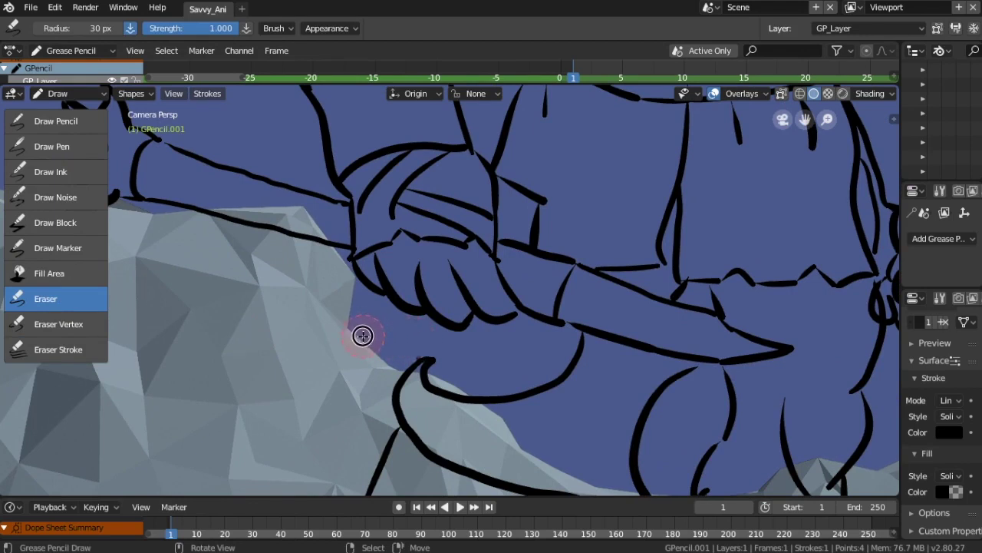
pyautogui.scroll(-3, 340, 299)
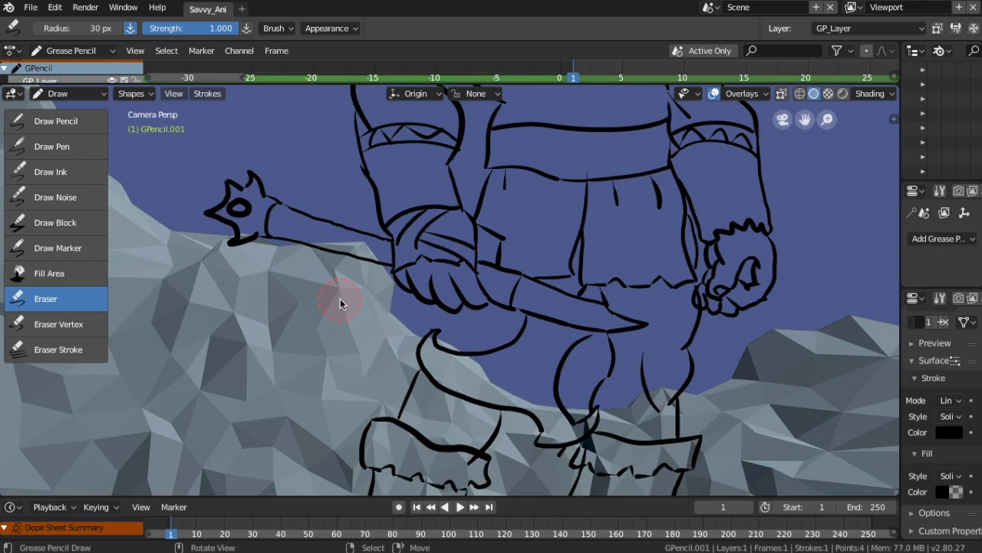
pyautogui.scroll(2, 334, 296)
pyautogui.scroll(-2, 326, 290)
# - Go back to the Draw Ink tool to add new strokes on the thigh
pyautogui.click(59, 179)
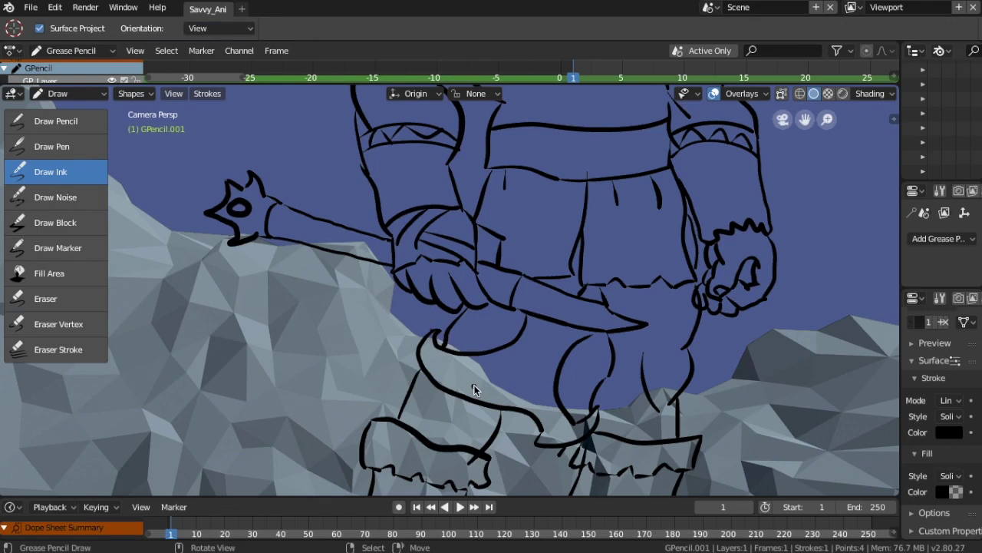
pyautogui.scroll(-2, 531, 193)
pyautogui.scroll(-2, 531, 196)
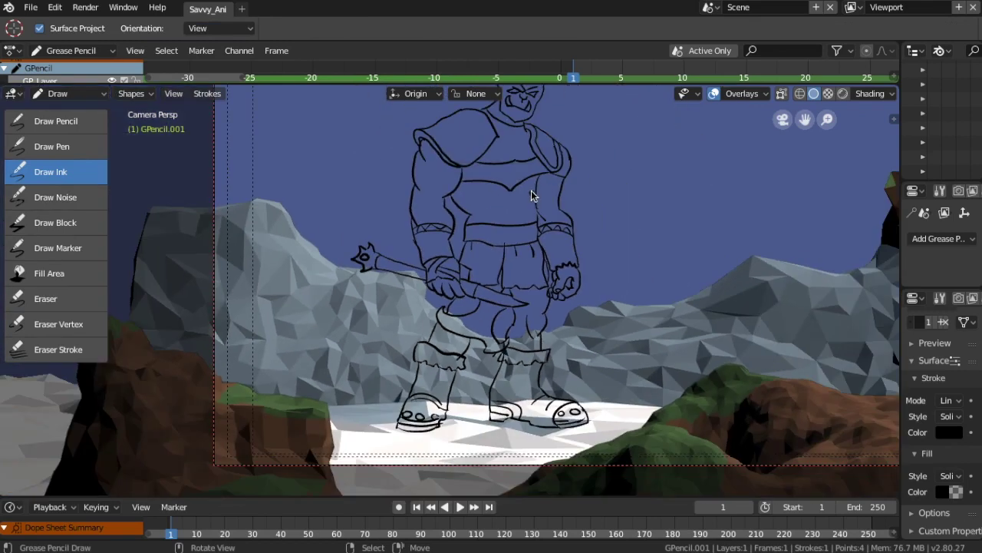
pyautogui.scroll(-1, 531, 192)
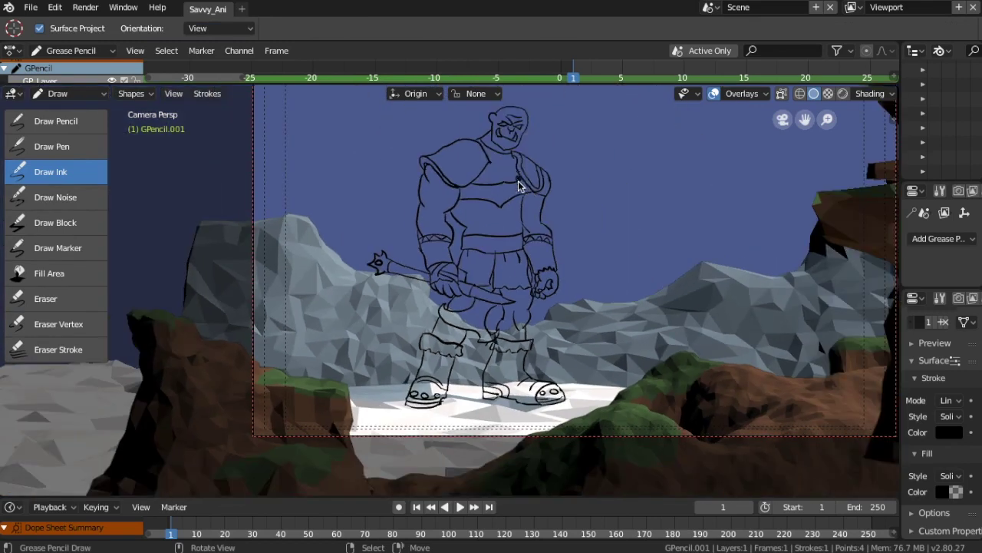
pyautogui.keyDown('shift'); pyautogui.moveTo(550, 336); pyautogui.dragTo(476, 370, button='middle'); pyautogui.keyUp('shift')
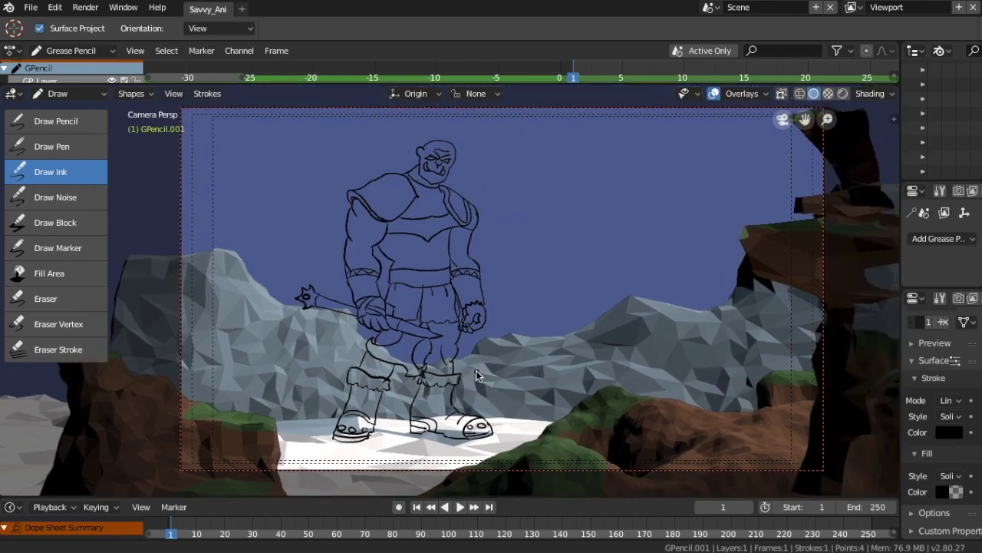
pyautogui.scroll(1, 534, 343)
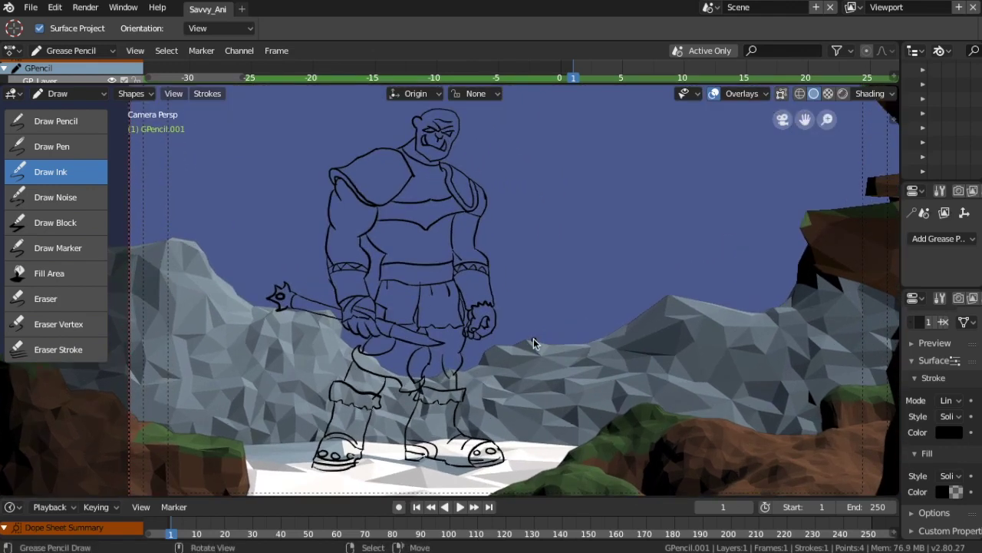
pyautogui.click(30, 10)
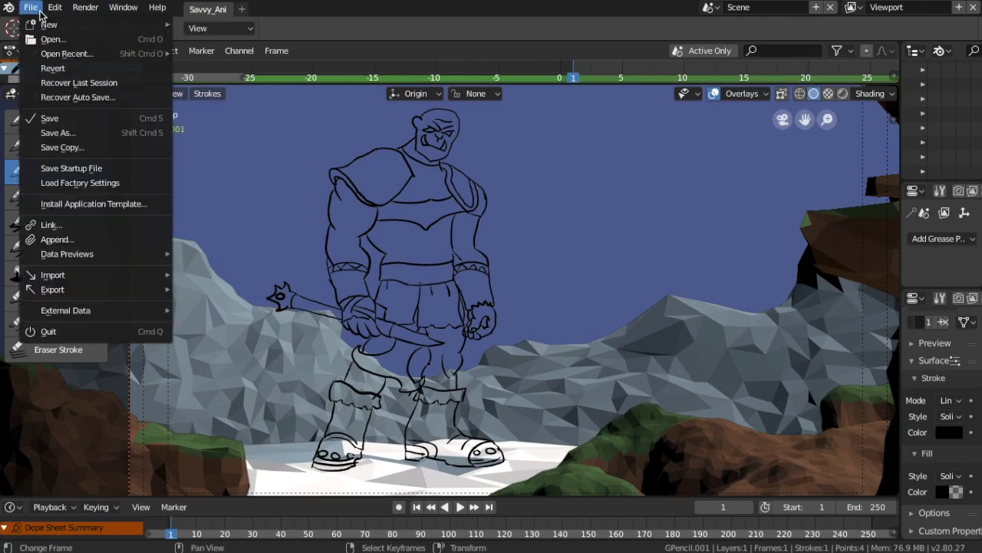
pyautogui.press('Escape')
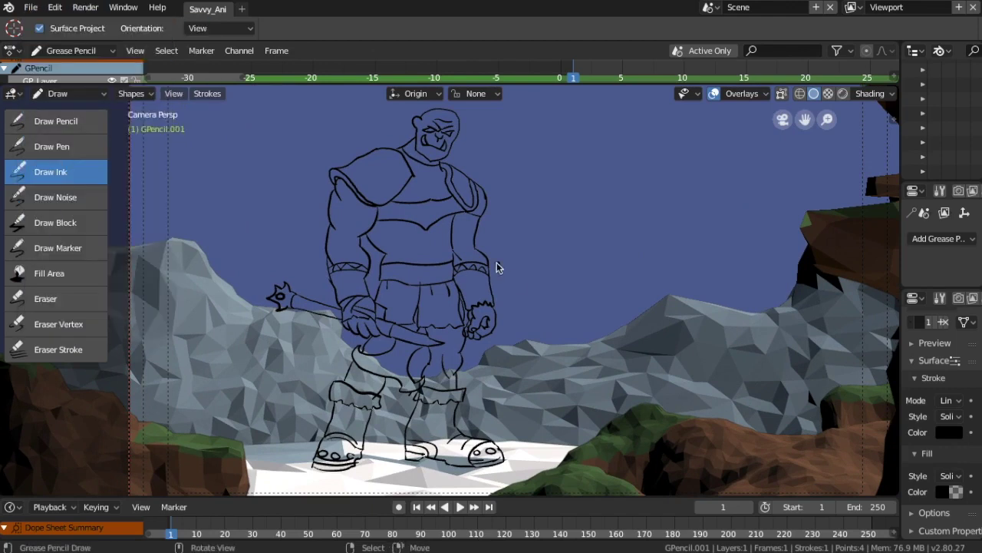